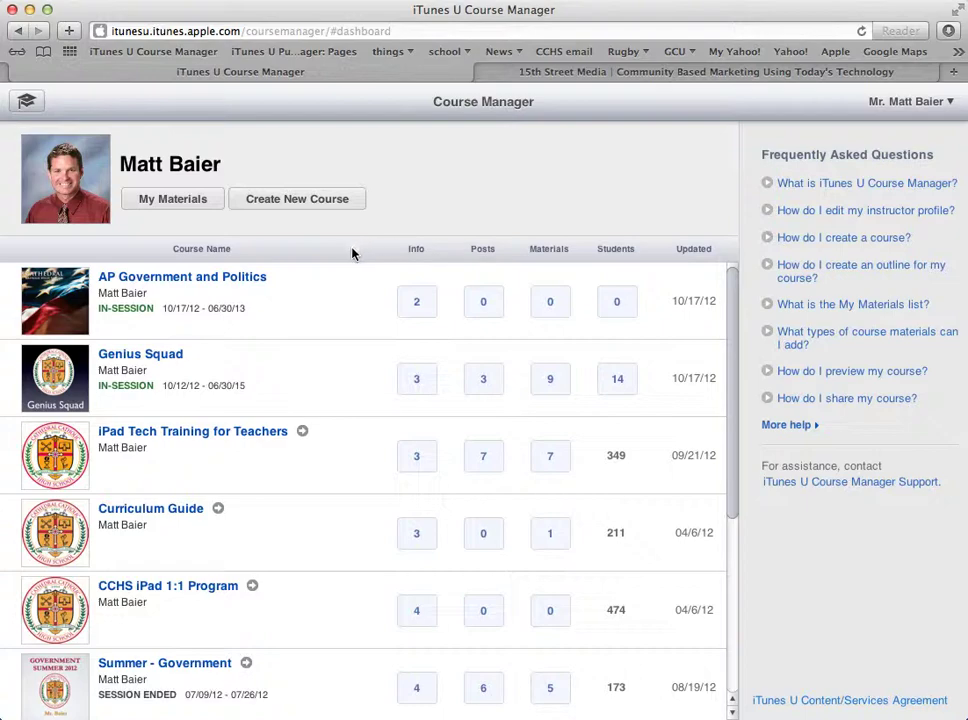
Open the AP Government and Politics course and review its course settings, from the course info and image to the licensing, without saving
mouse_move(335, 315)
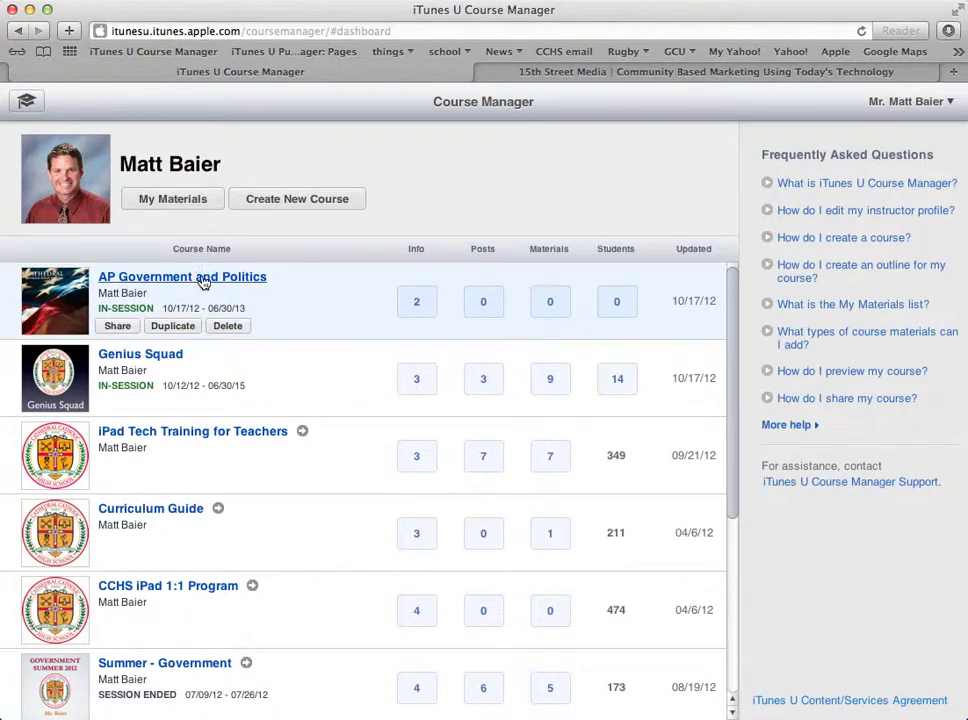
left_click(170, 280)
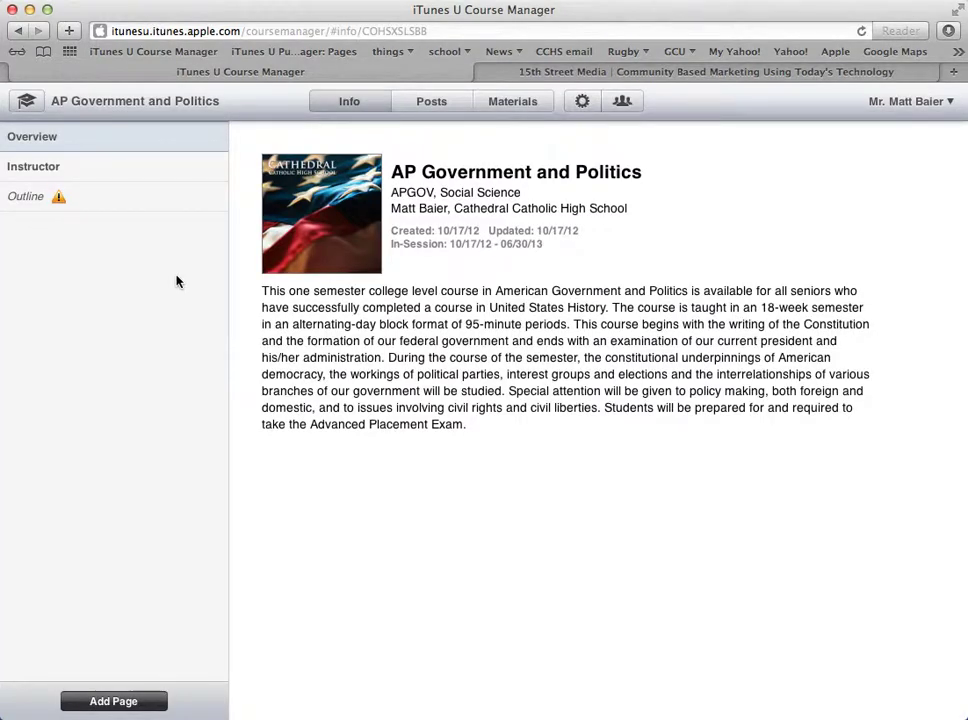
mouse_move(328, 339)
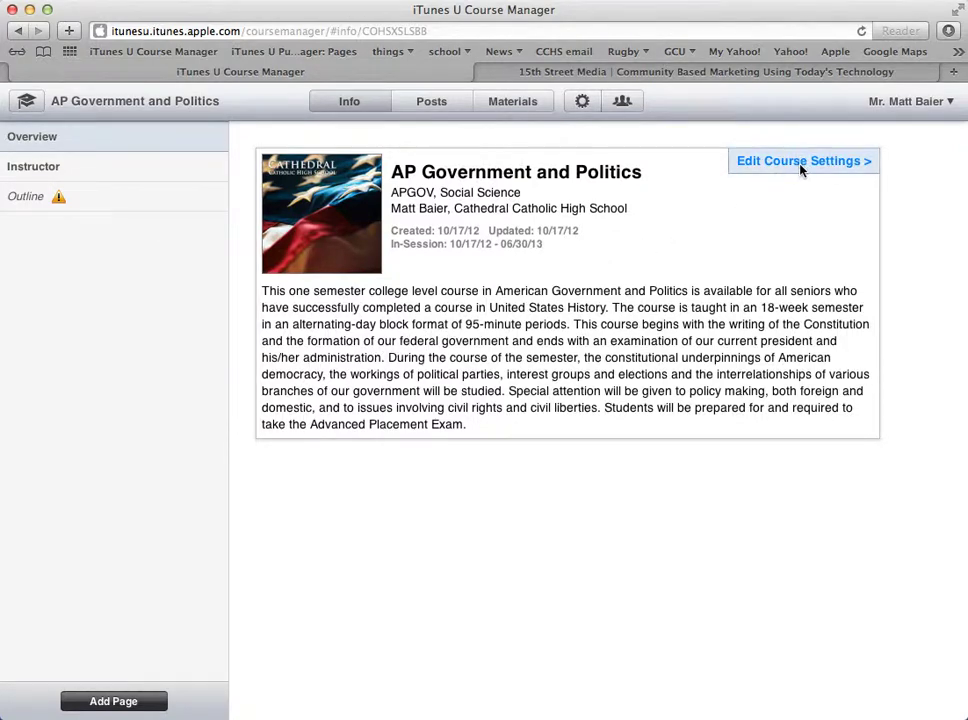
left_click(800, 163)
scroll(443, 385, "down", 10)
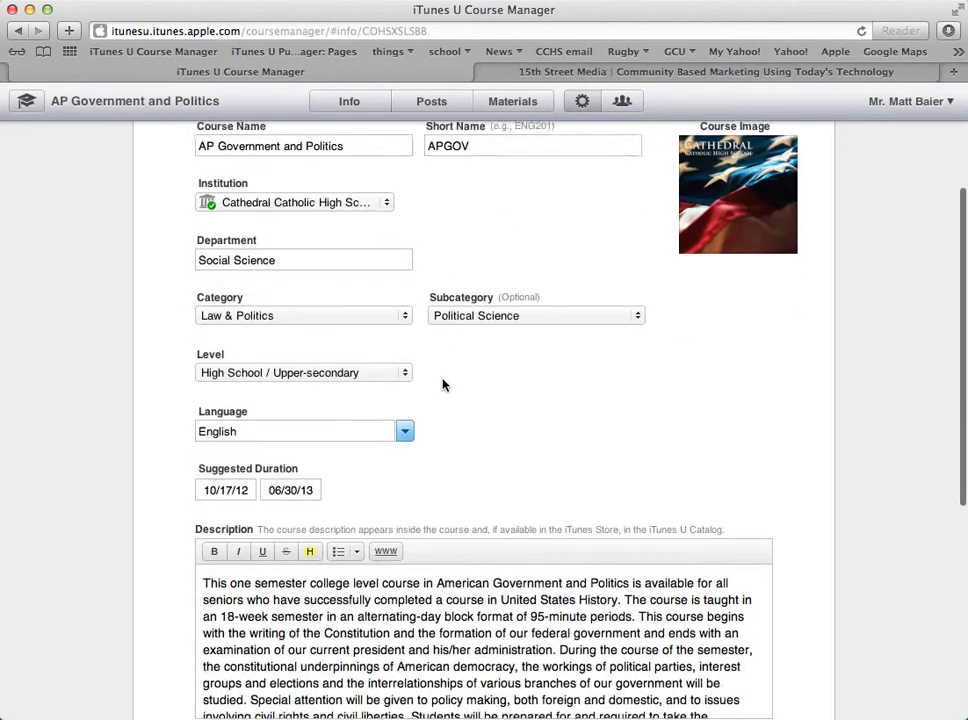
scroll(443, 385, "up", 3)
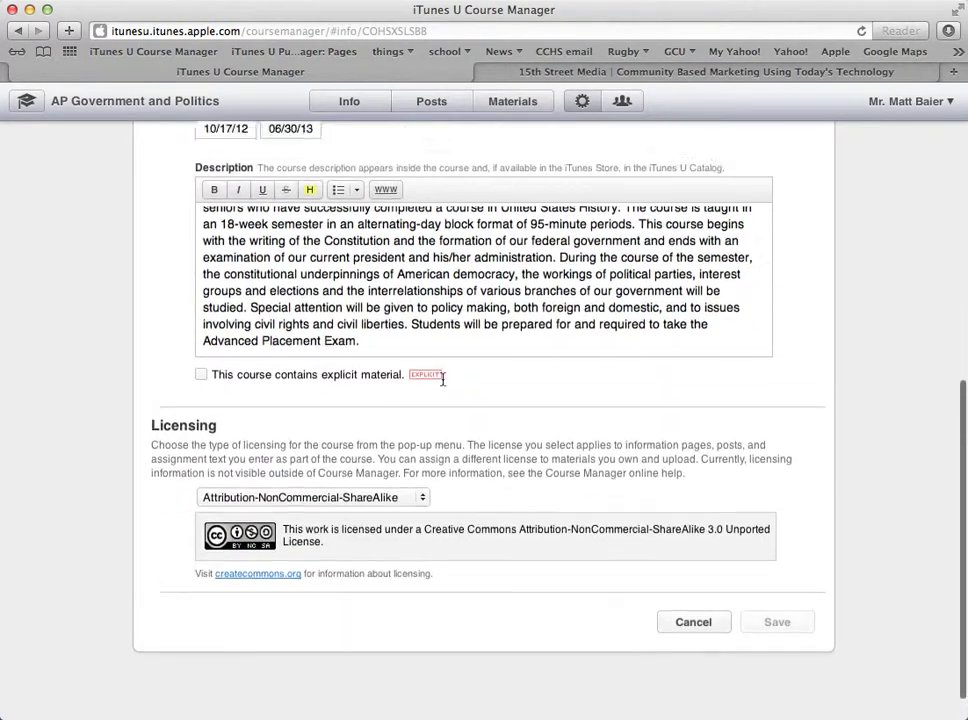
scroll(301, 317, "up", 1)
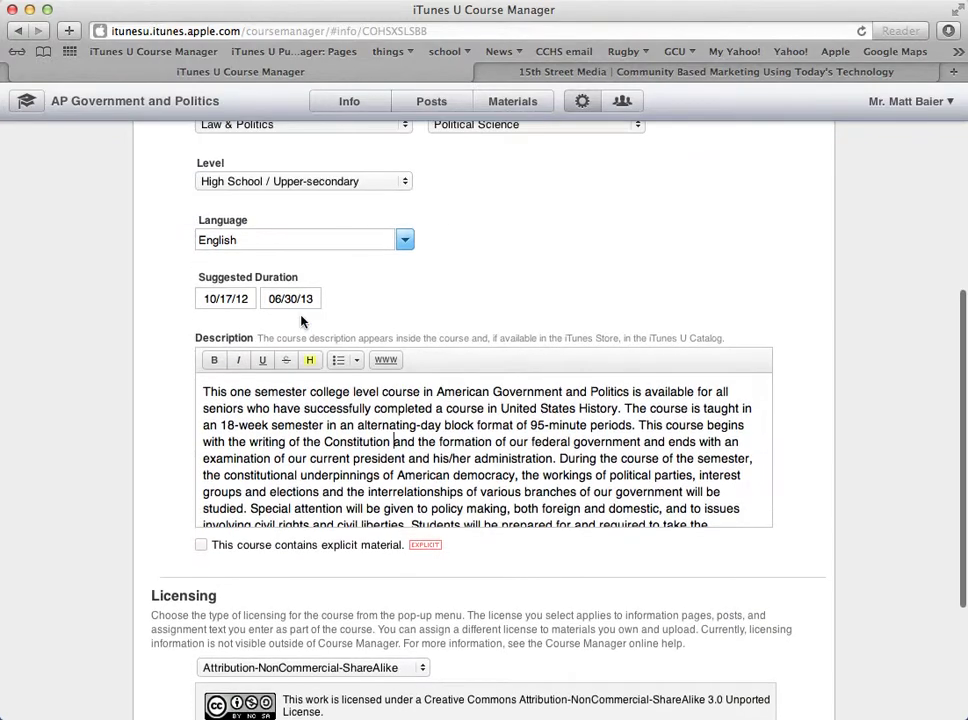
scroll(477, 307, "down", 5)
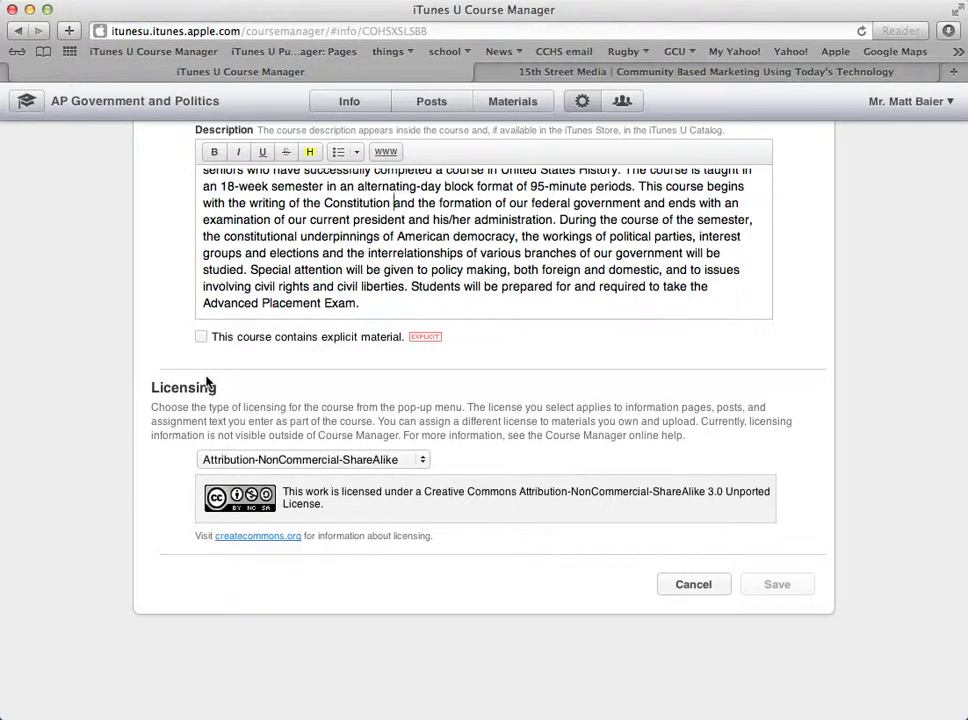
scroll(206, 381, "up", 10)
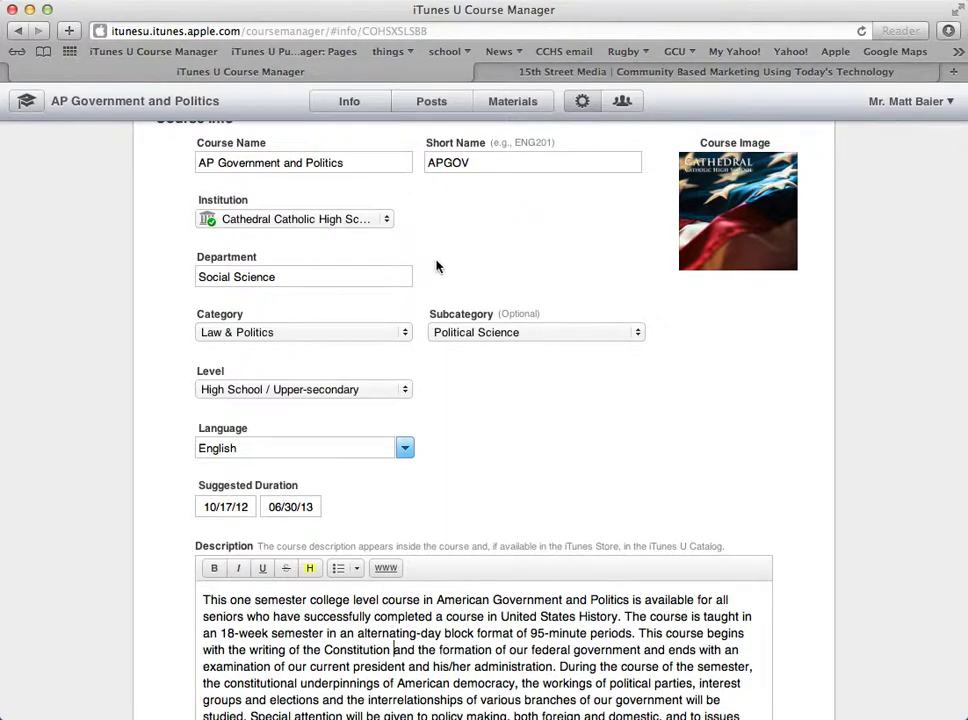
scroll(437, 266, "up", 2)
mouse_move(790, 327)
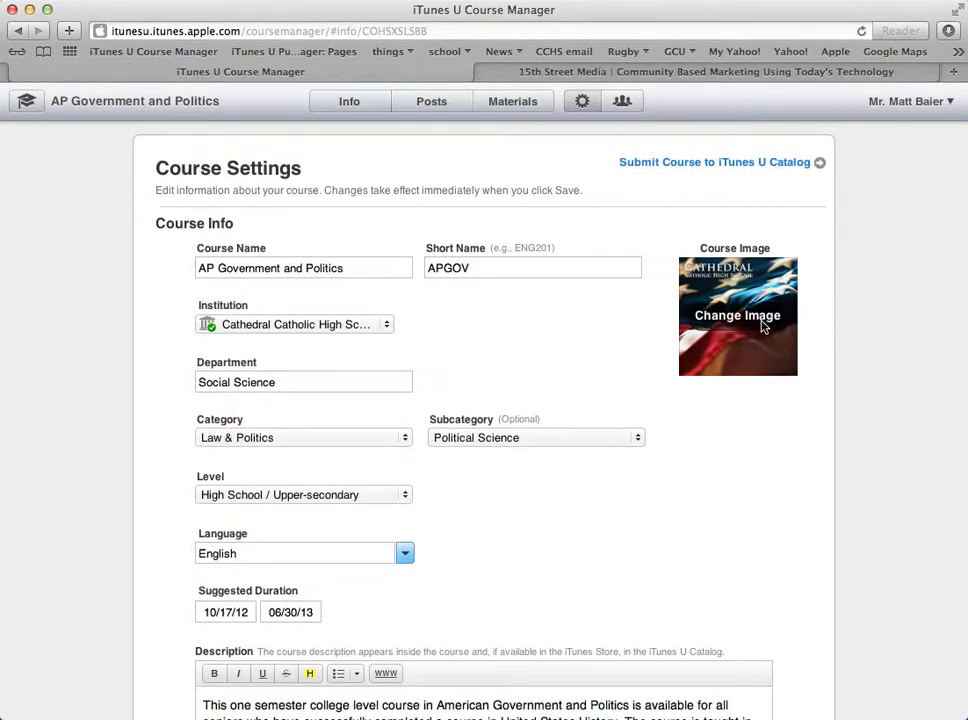
scroll(611, 346, "down", 10)
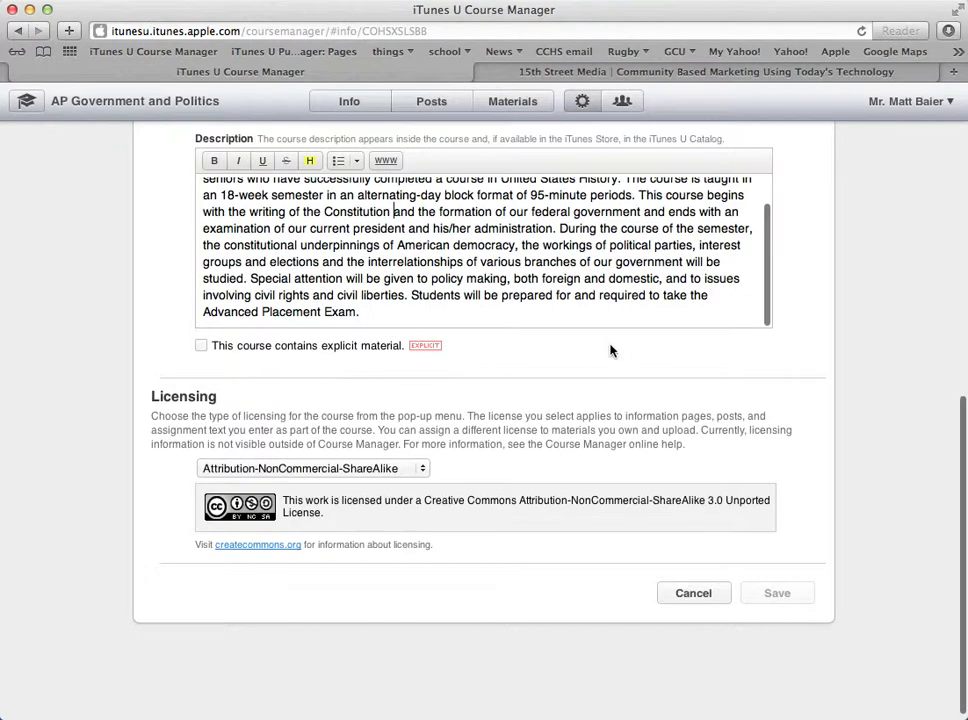
left_click(693, 594)
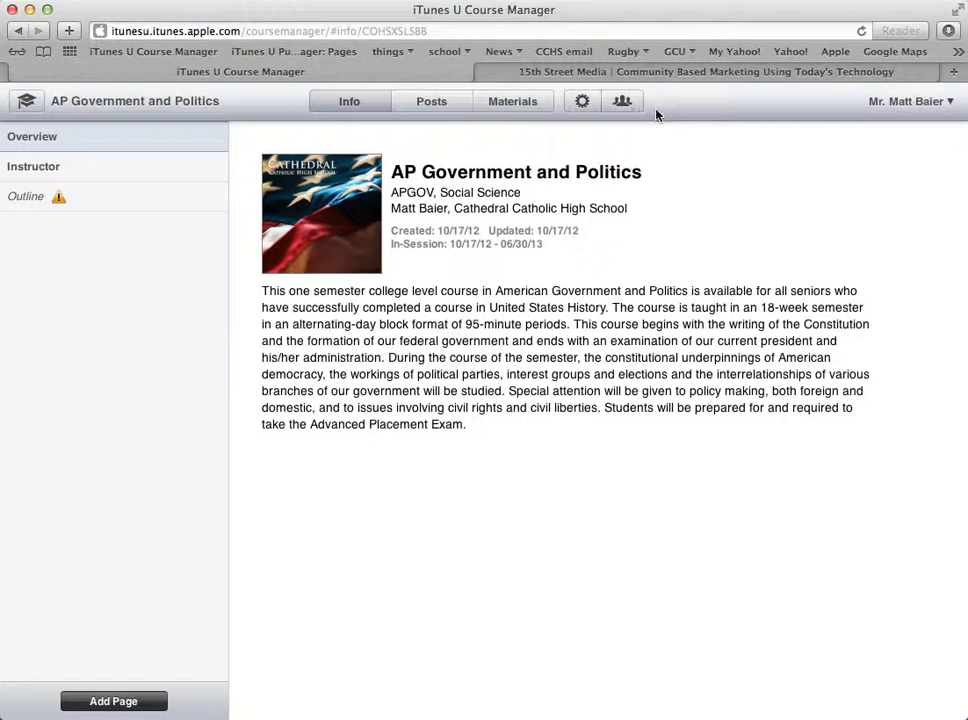
Review the account's general instructor info, including the full instructor bio, and leave it without saving
left_click(921, 106)
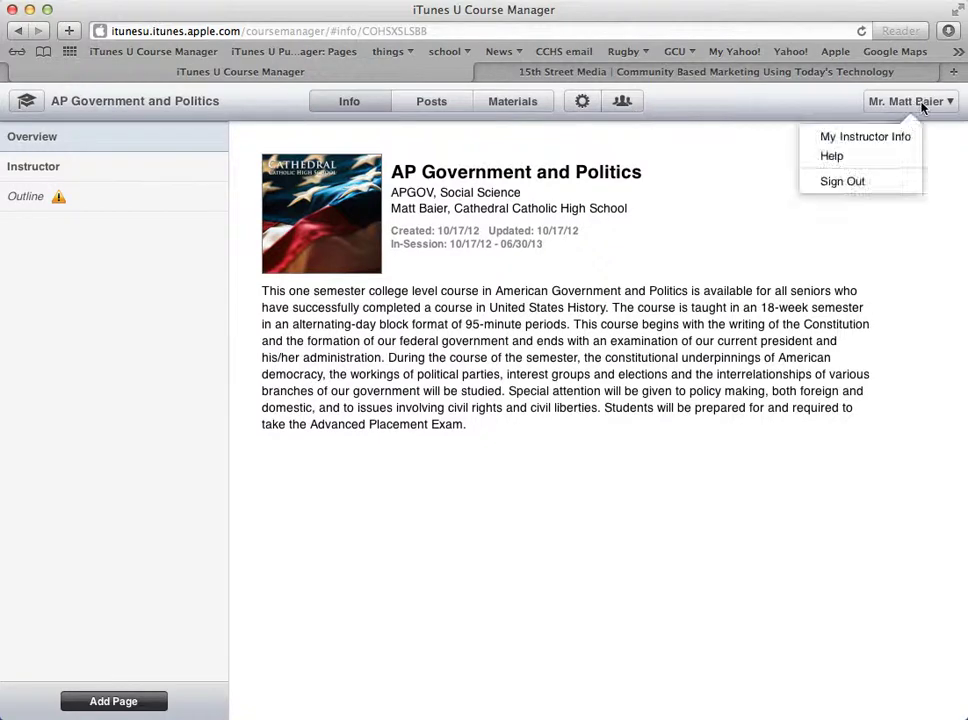
left_click(858, 139)
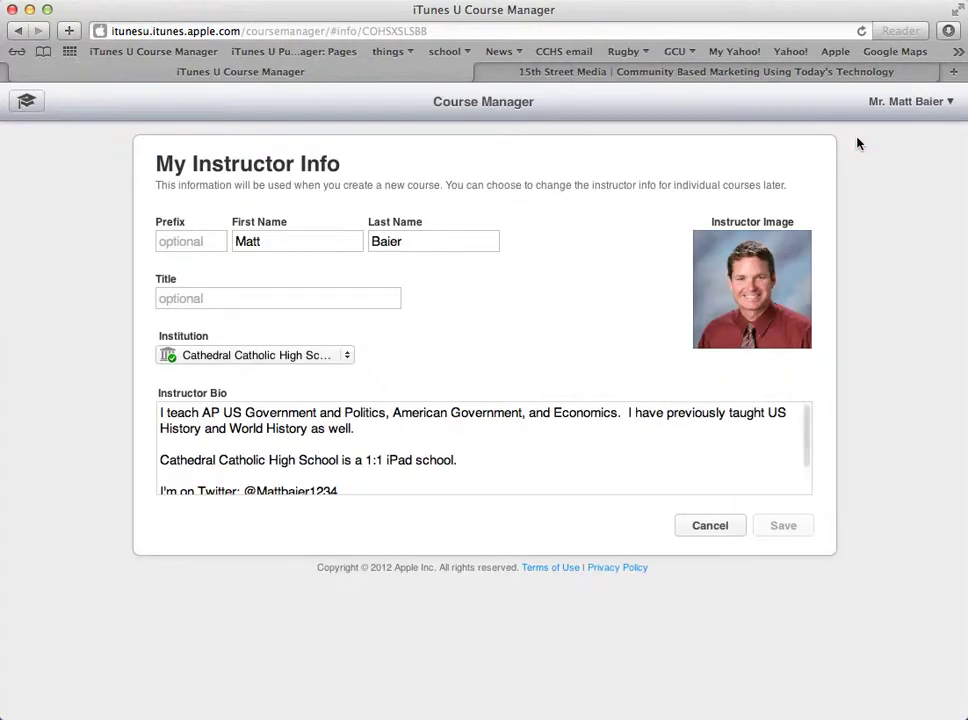
scroll(405, 467, "down", 2)
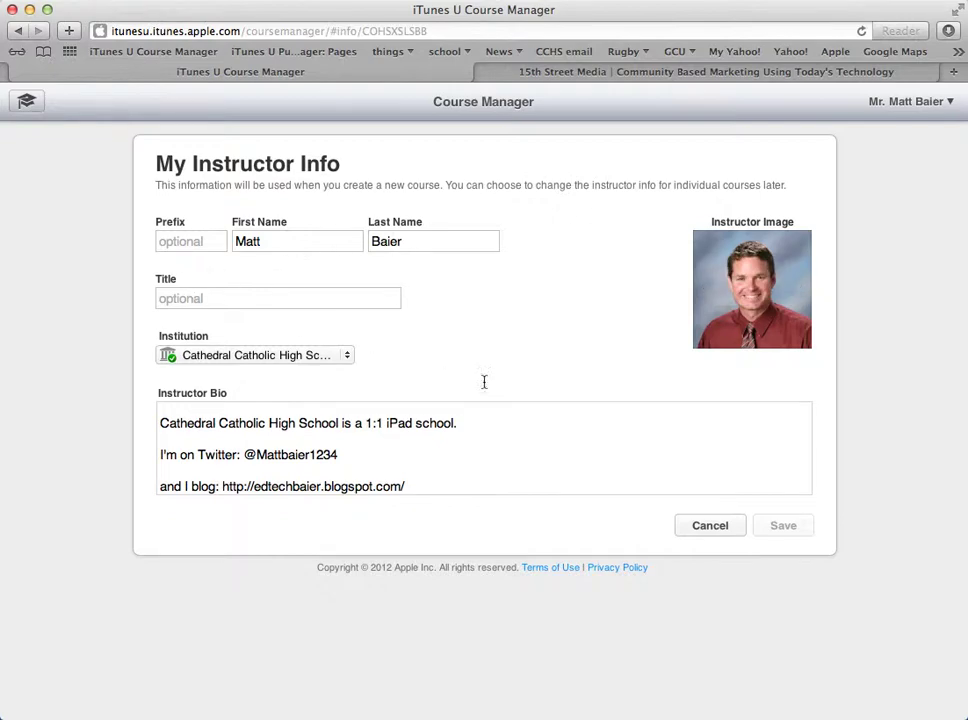
left_click(708, 527)
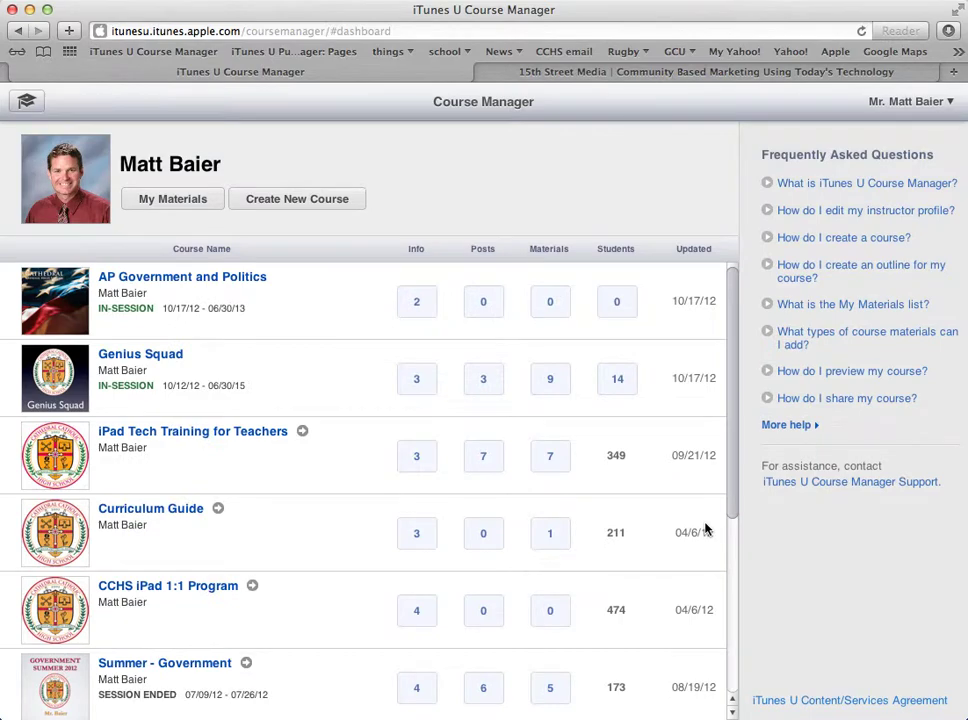
Reopen the AP Government and Politics course and review its instructor bio and course-specific instructor info without saving
mouse_move(205, 330)
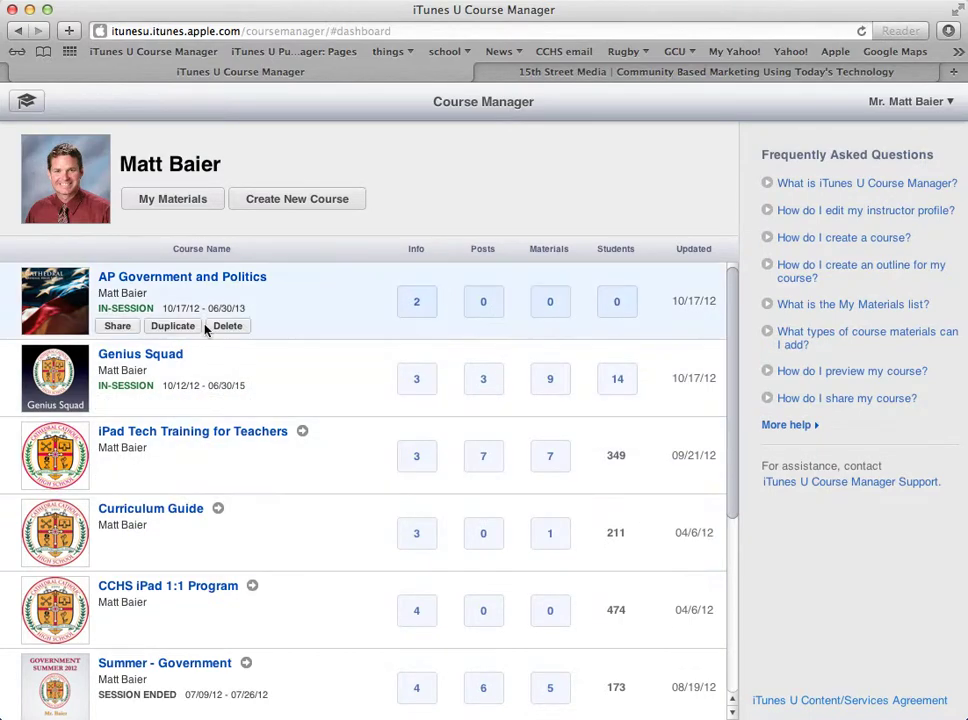
left_click(167, 280)
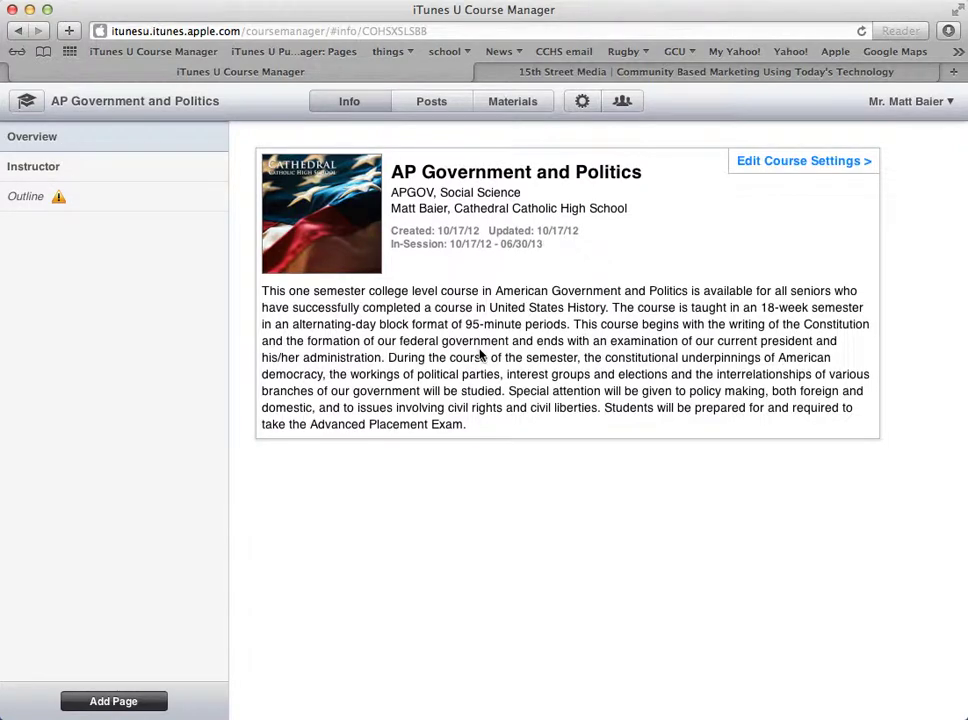
left_click(145, 176)
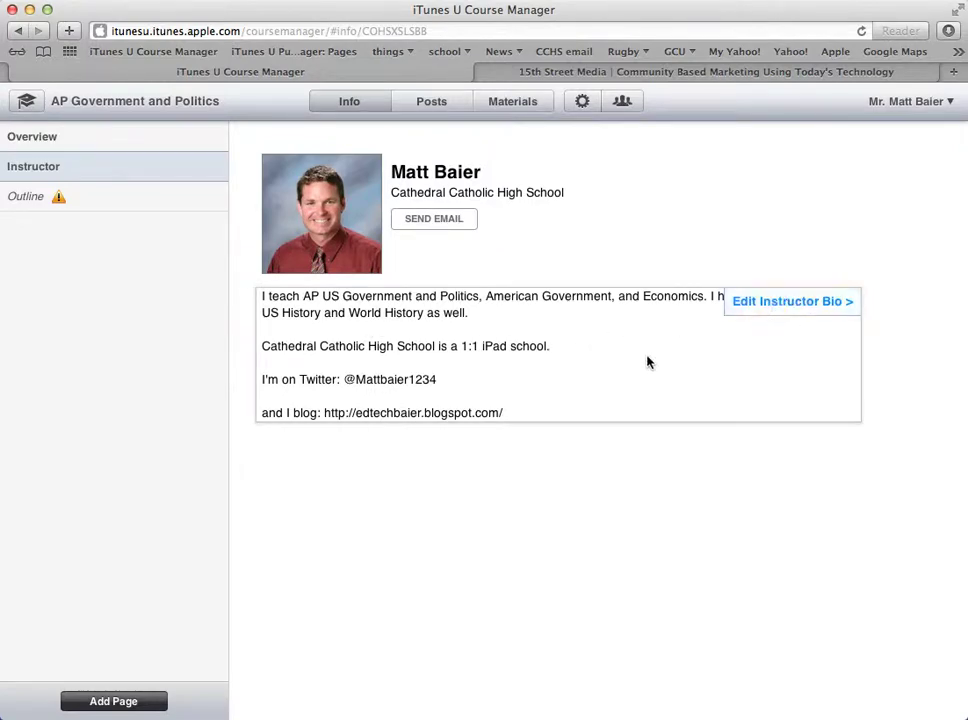
left_click(773, 306)
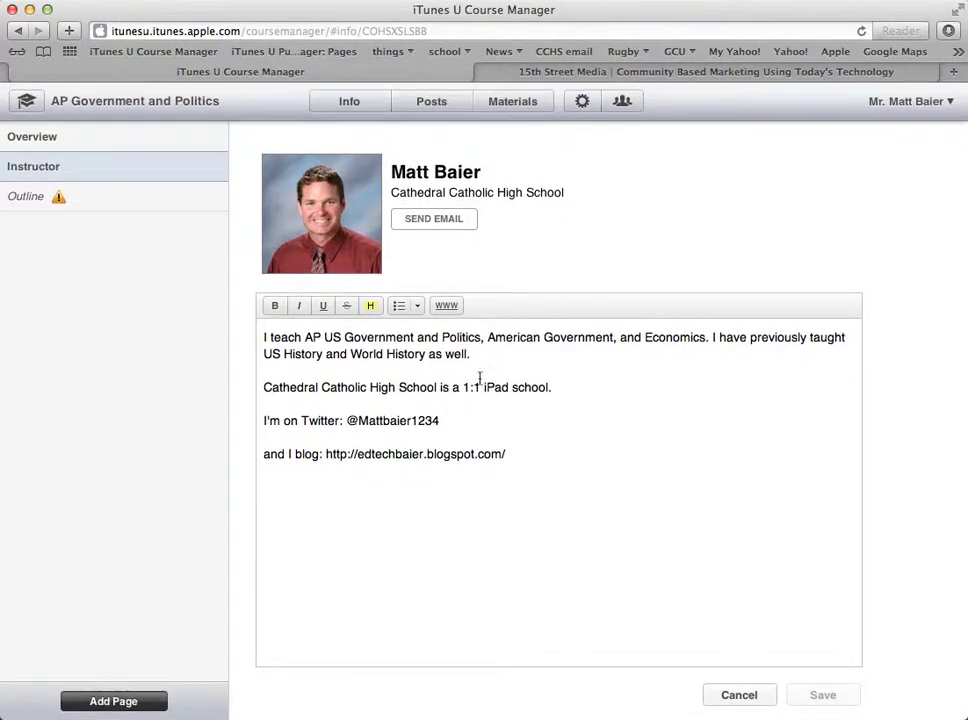
left_click(738, 695)
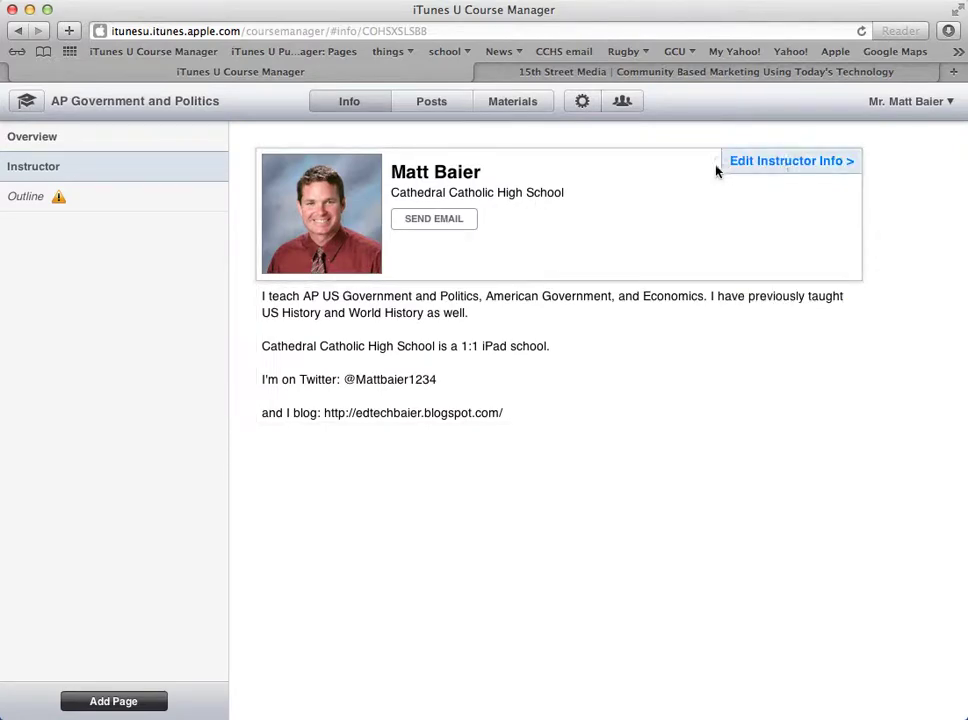
left_click(790, 162)
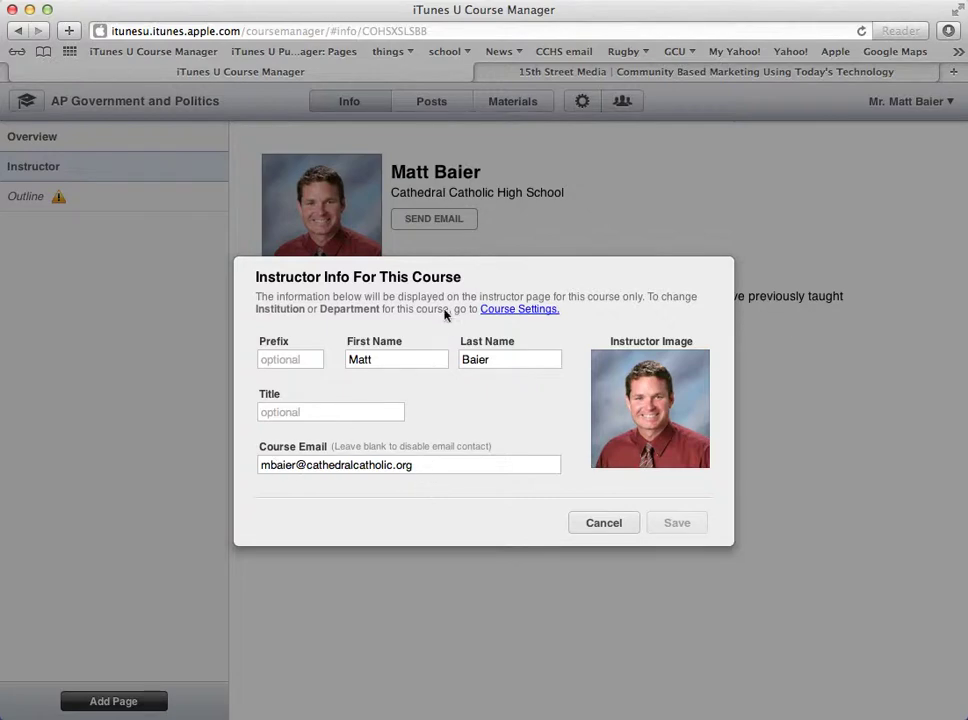
left_click(600, 523)
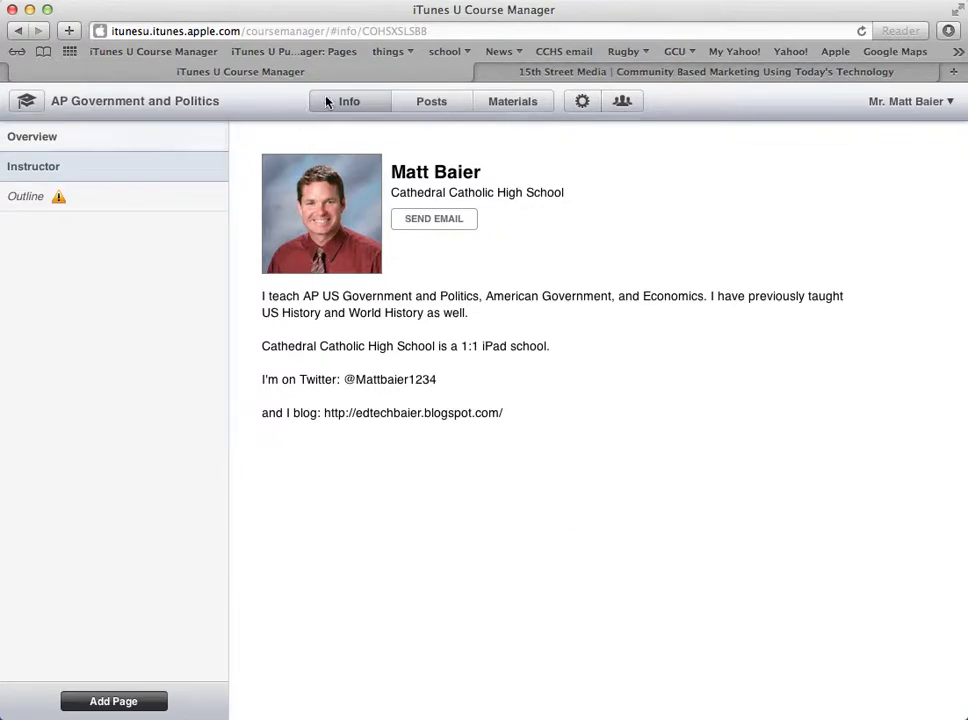
Start the course outline with the top-level entries "Current Events" and "Unit 1 - Constitutional Foundations"
left_click(97, 204)
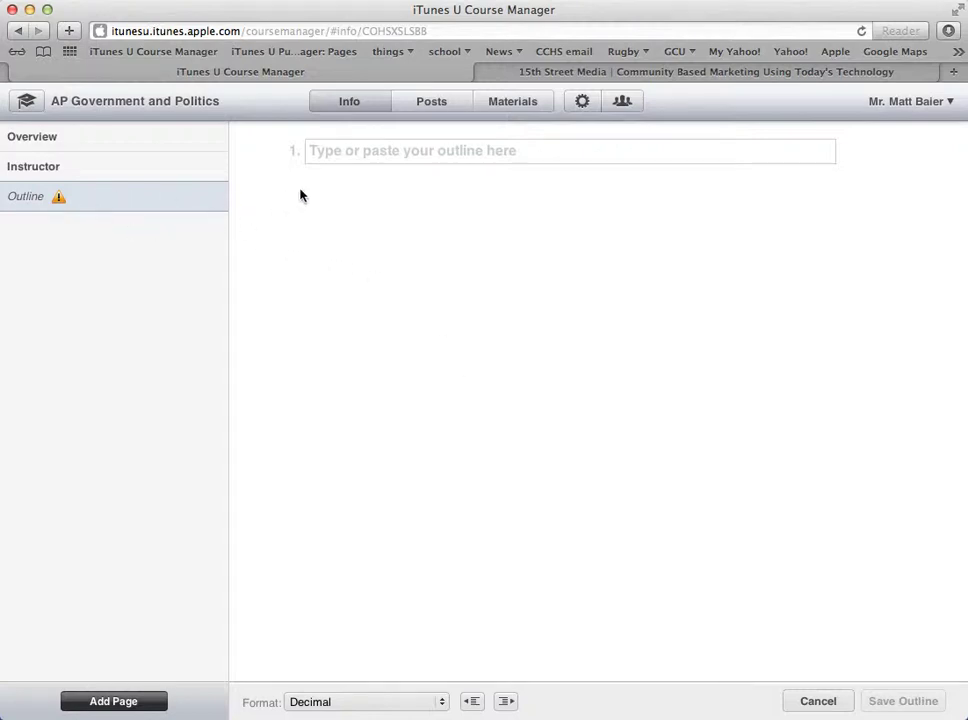
left_click(410, 152)
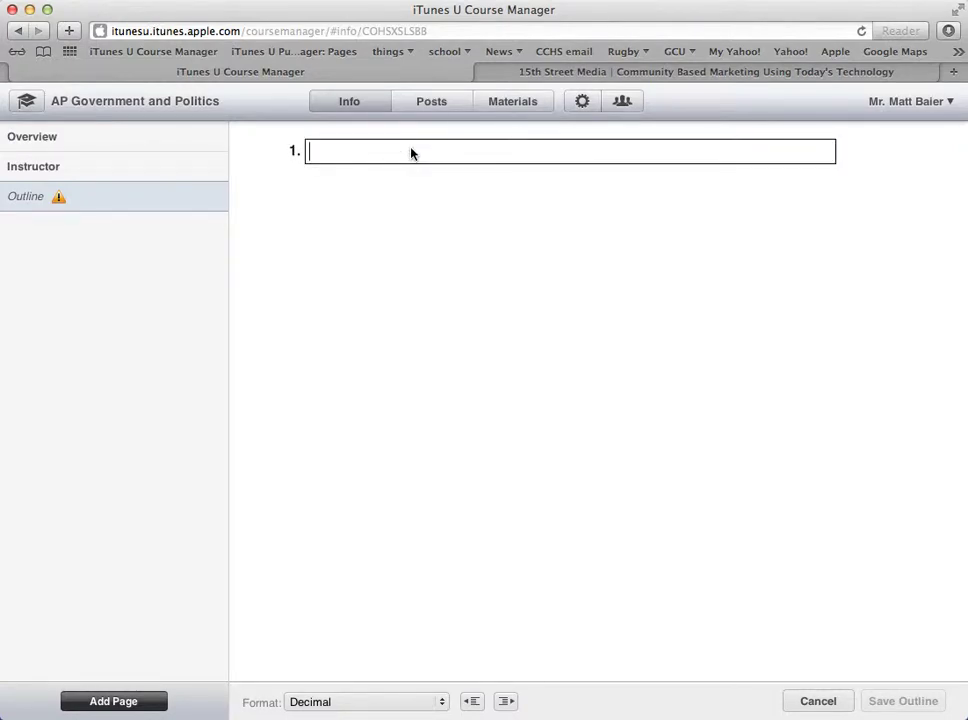
type("Current Events")
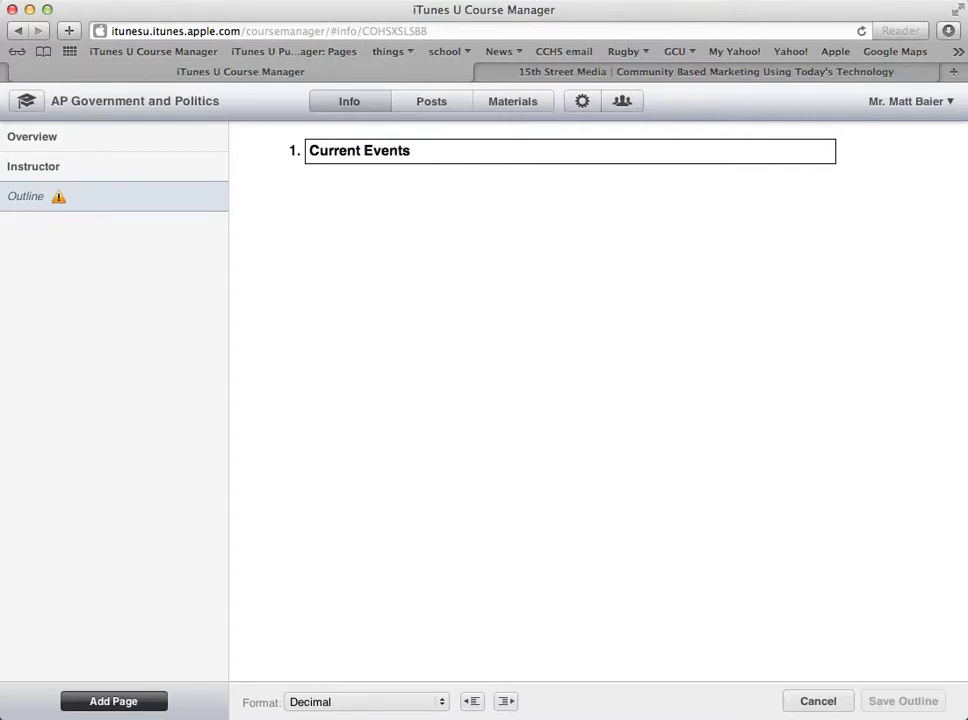
key("Return")
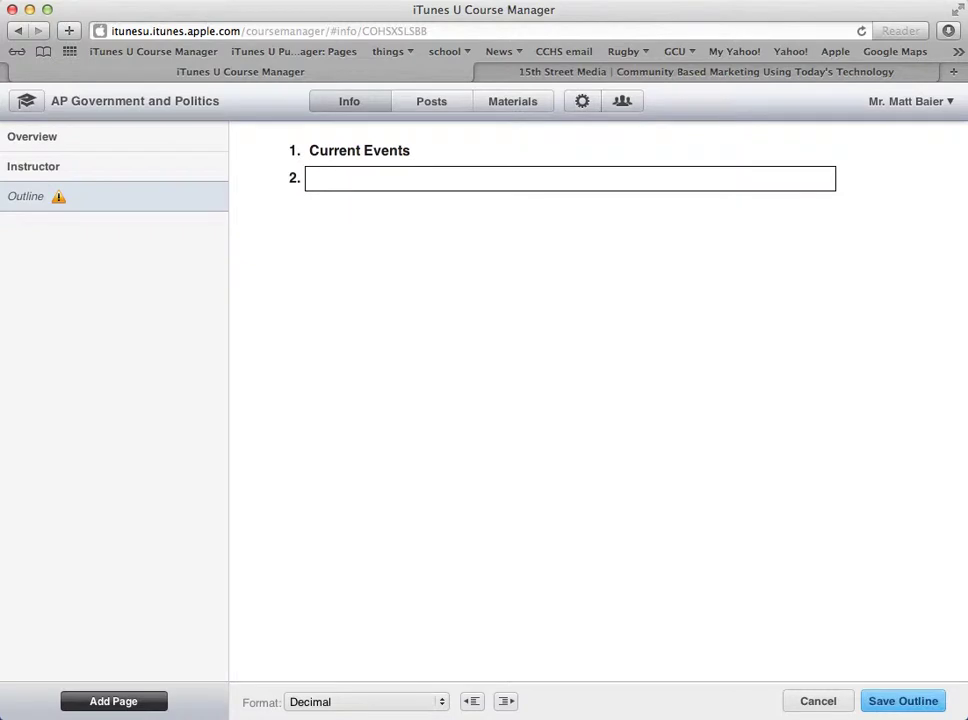
type("Unit 1 -")
left_click(739, 164)
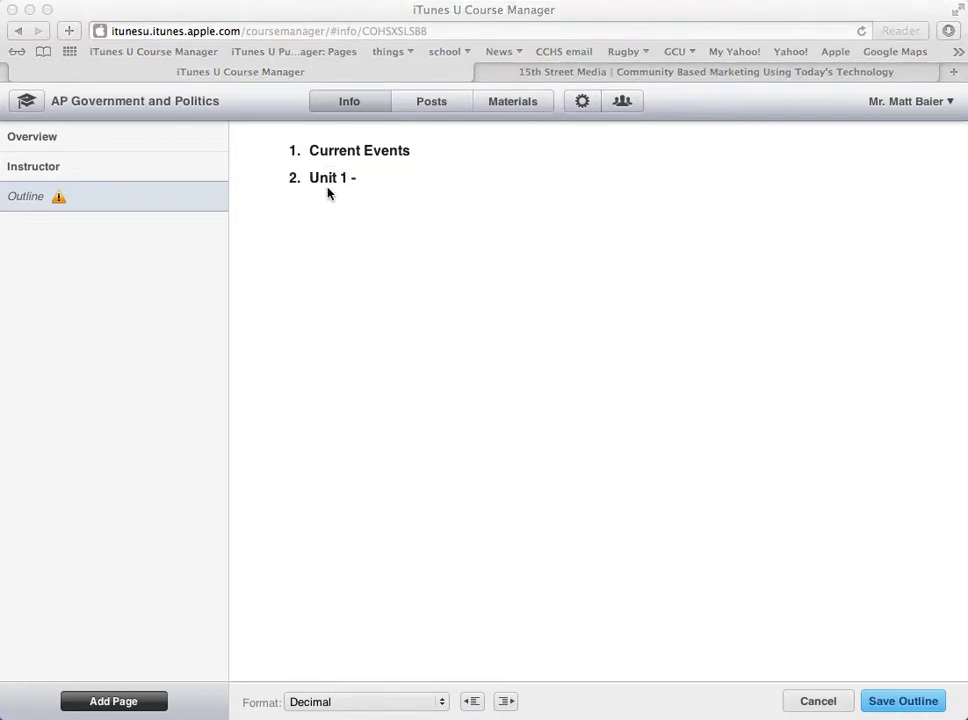
left_click(420, 185)
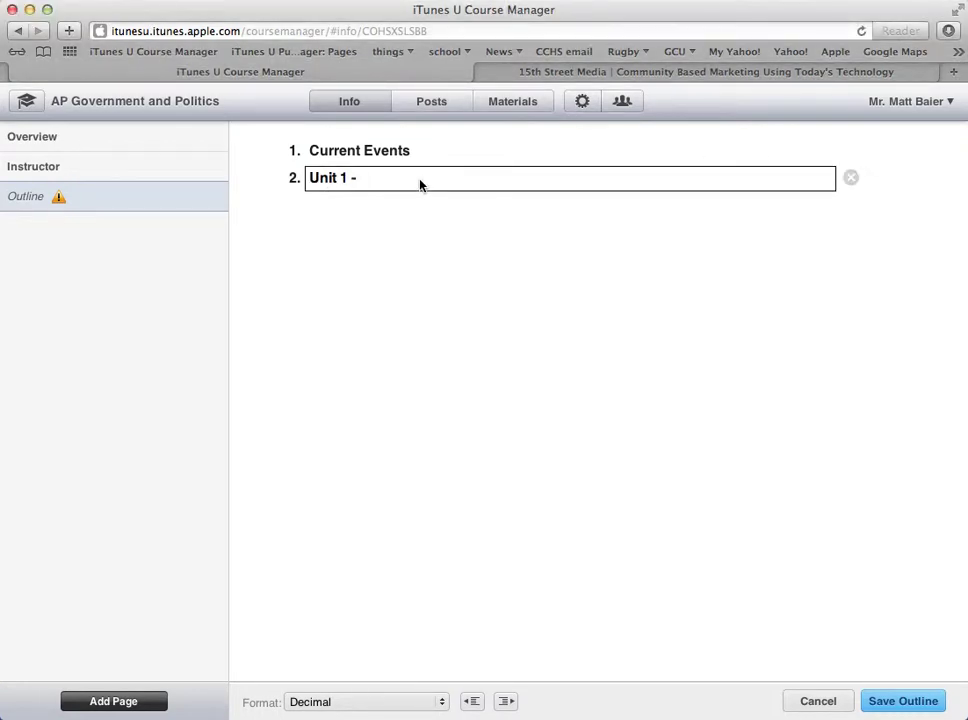
type("Constitutional Foundations")
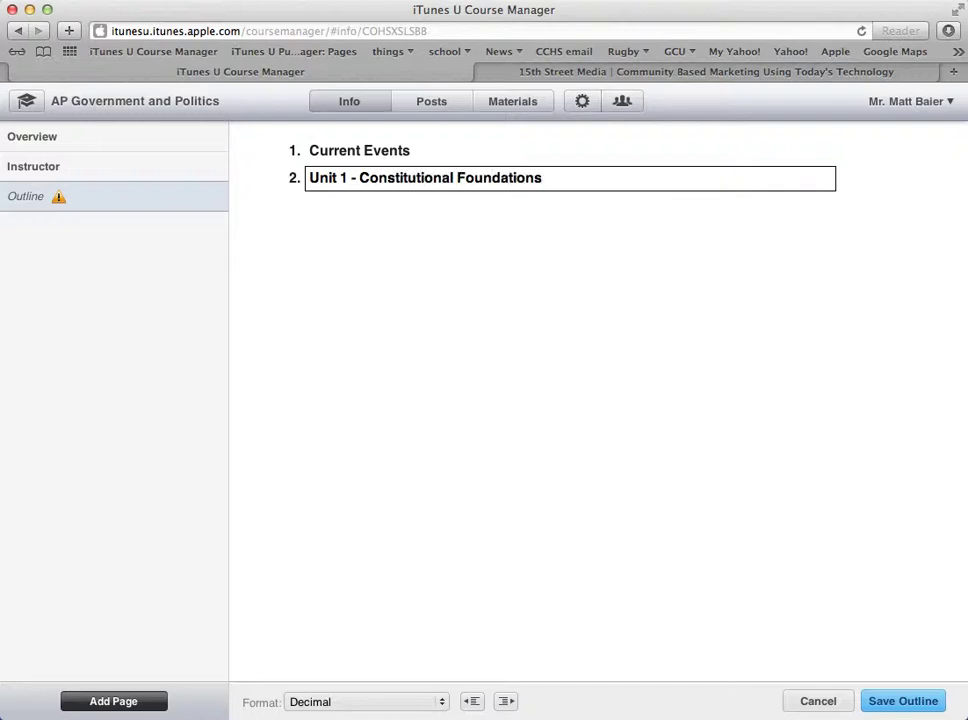
key("Return")
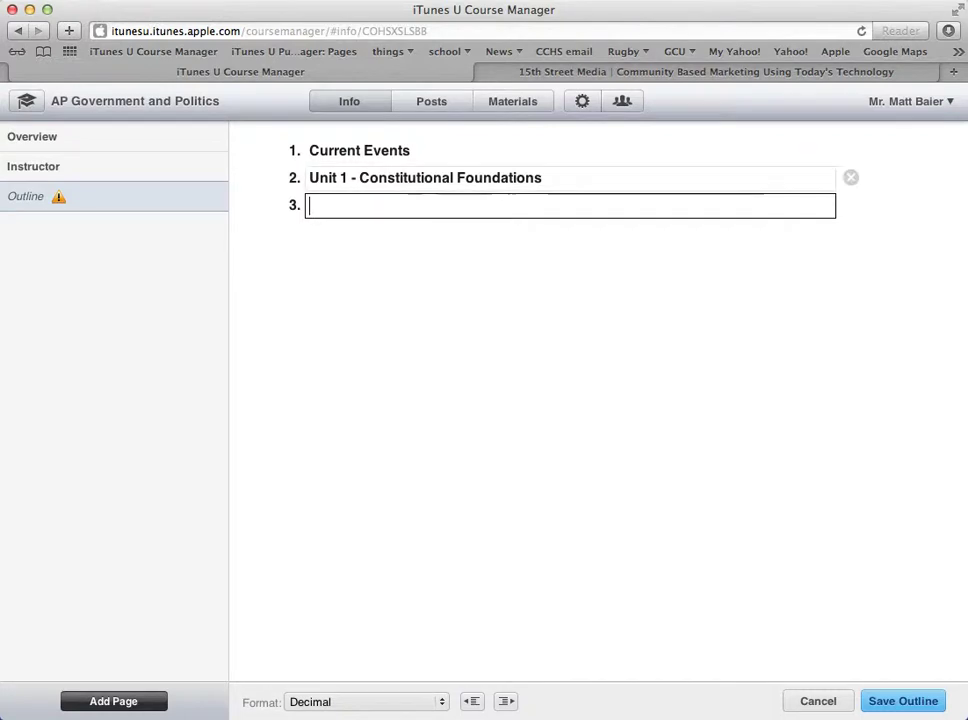
type("Unit 2")
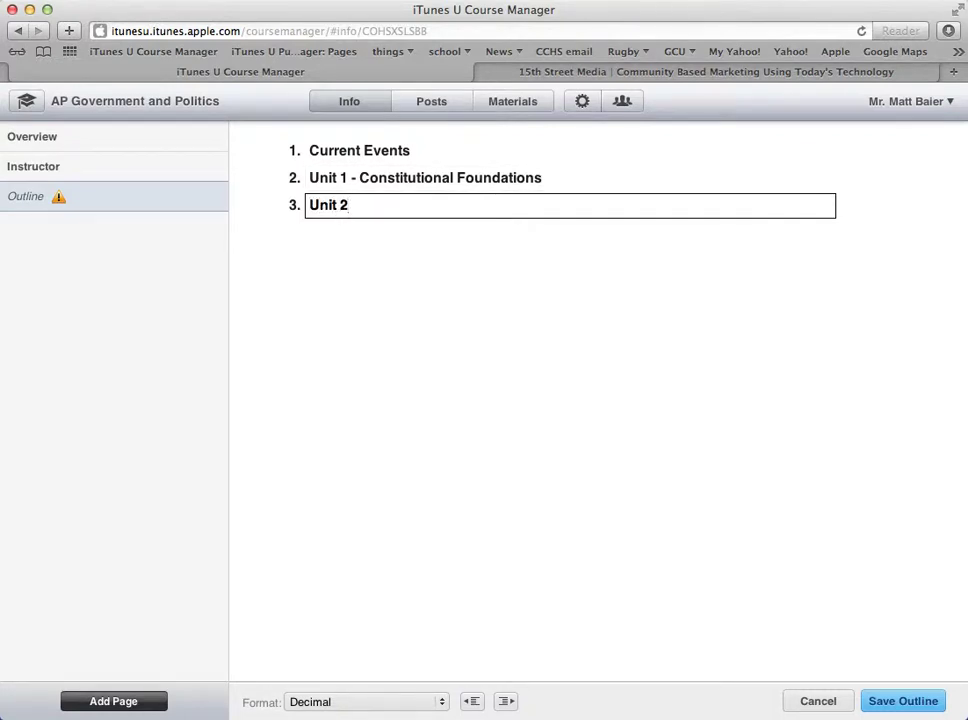
key("BackSpace")
key("BackSpace")
key("BackSpace")
key("BackSpace")
key("BackSpace")
key("BackSpace")
key("BackSpace")
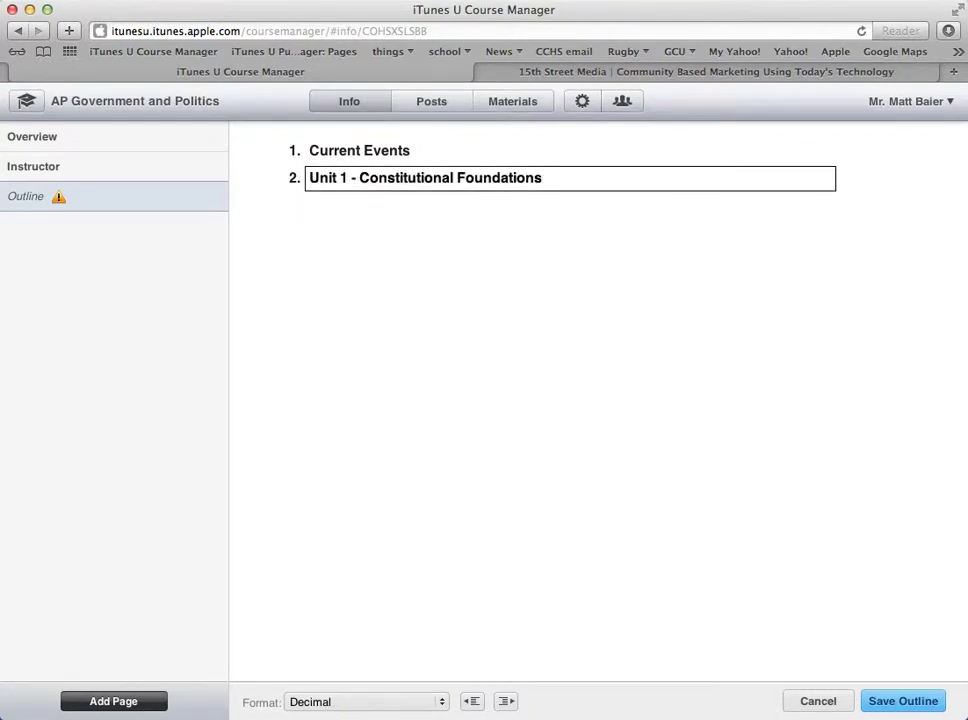
Add the outline entry "Federalism" and indent it as a sub-item of "Unit 1 - Constitutional Foundations"
key("Return")
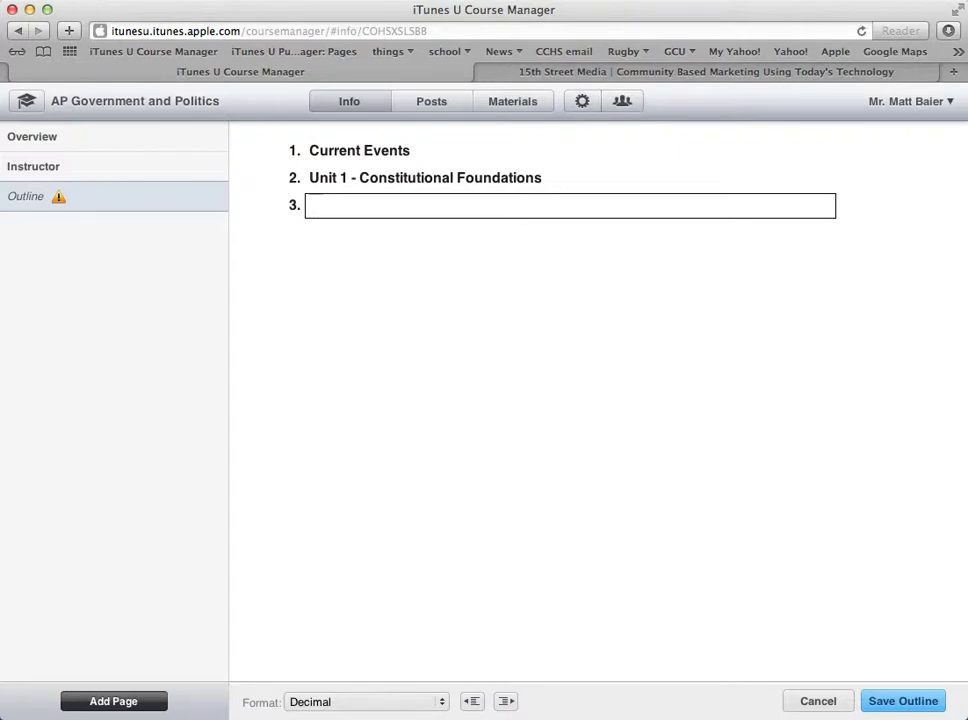
type("Federalsi")
type("m")
key("BackSpace")
key("BackSpace")
key("BackSpace")
type("ism")
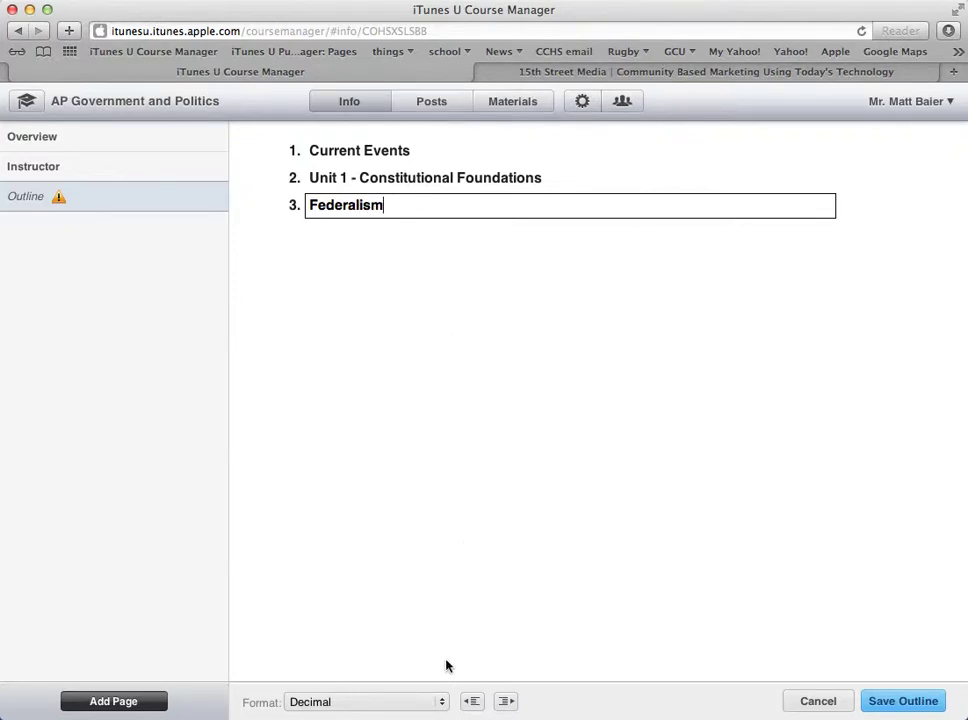
left_click(507, 704)
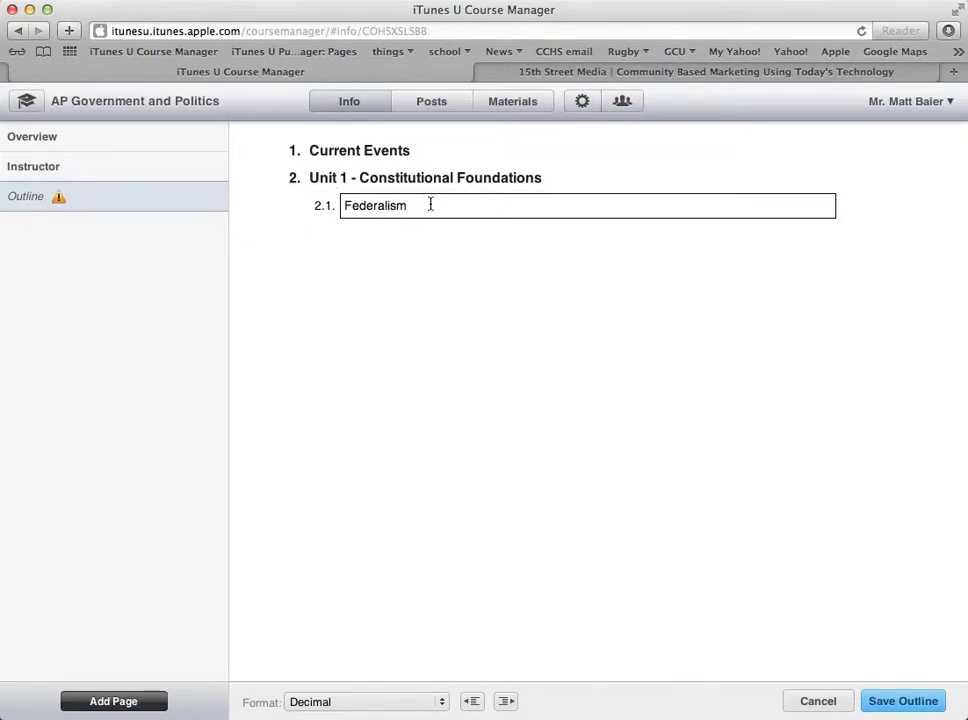
Add the outline entry "third level", correcting its spelling, and indent it as a sub-item of "Federalism"
key("Return")
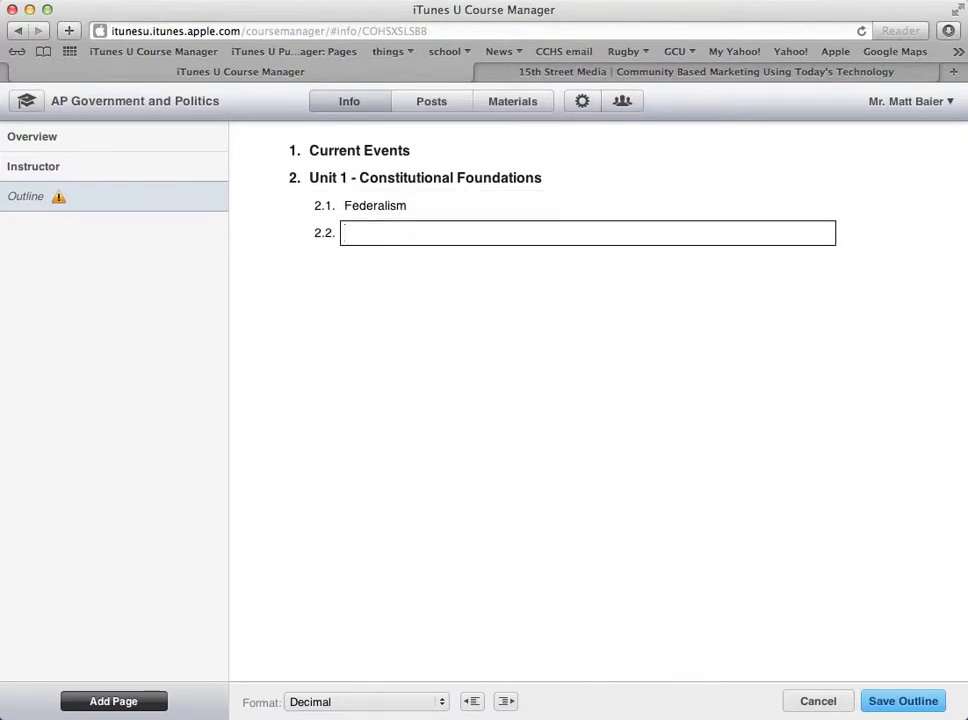
type("thrid level")
right_click(358, 237)
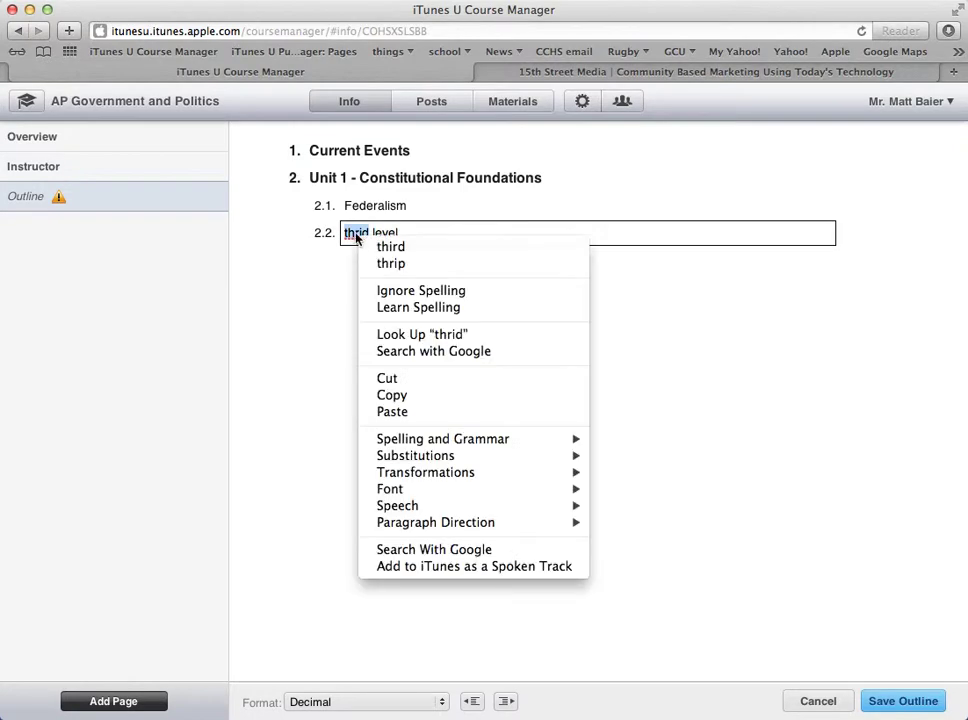
left_click(381, 247)
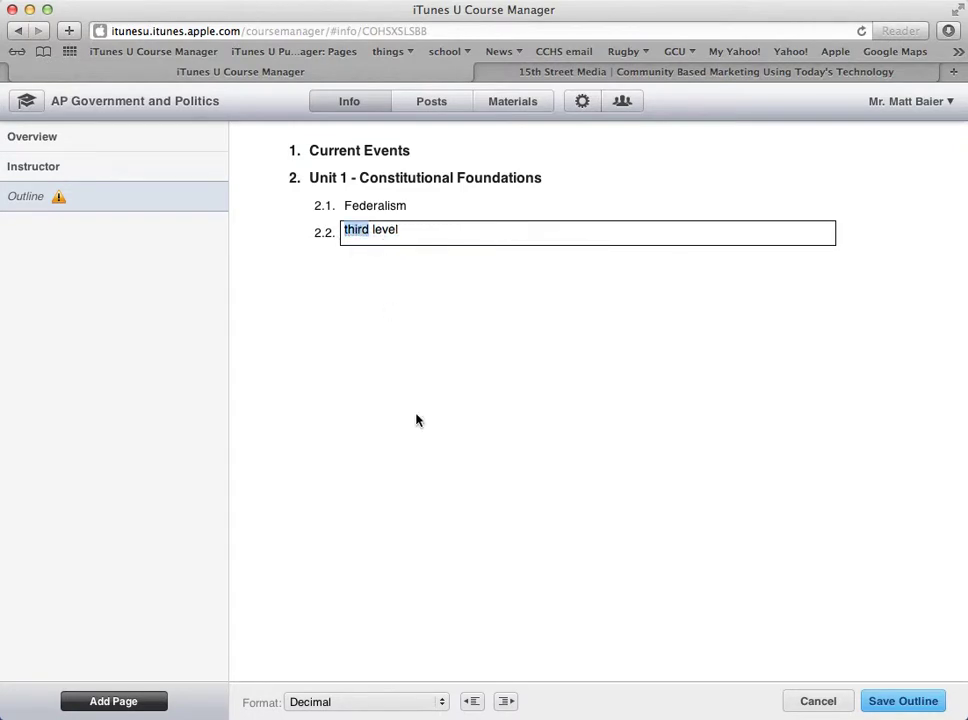
left_click(506, 702)
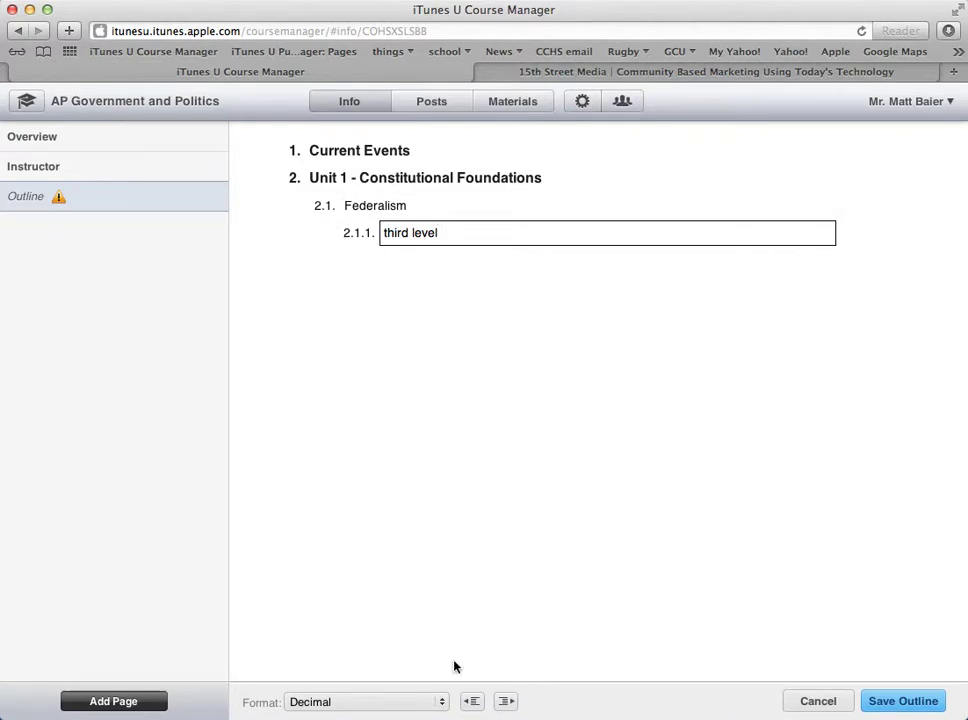
Try the Alphanumeric and None formats on the outline, and set the format back to Decimal
left_click(441, 702)
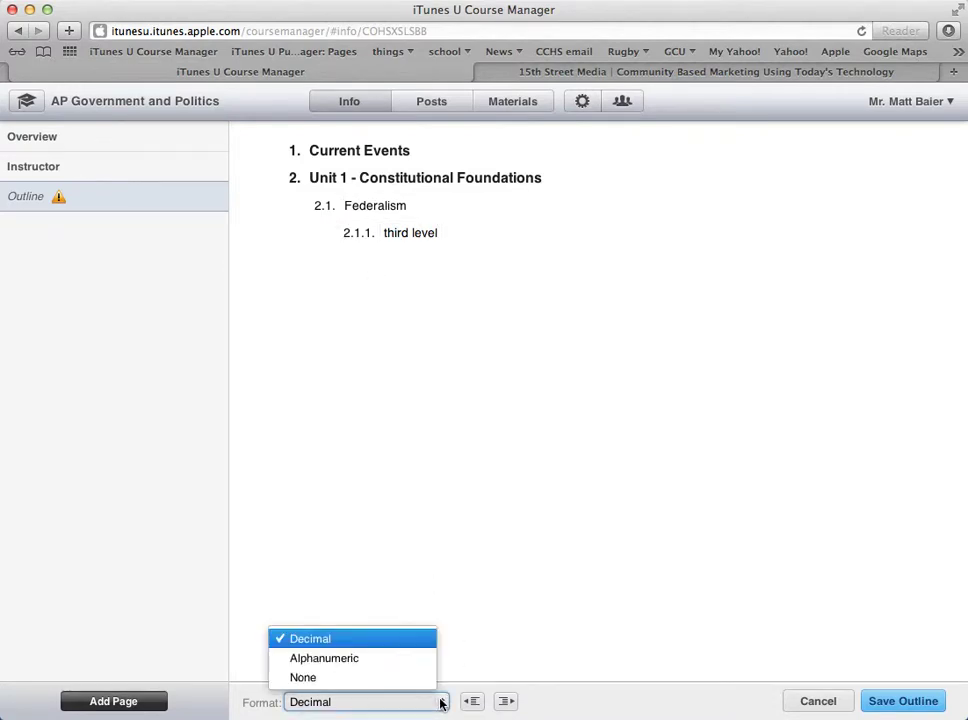
left_click(411, 666)
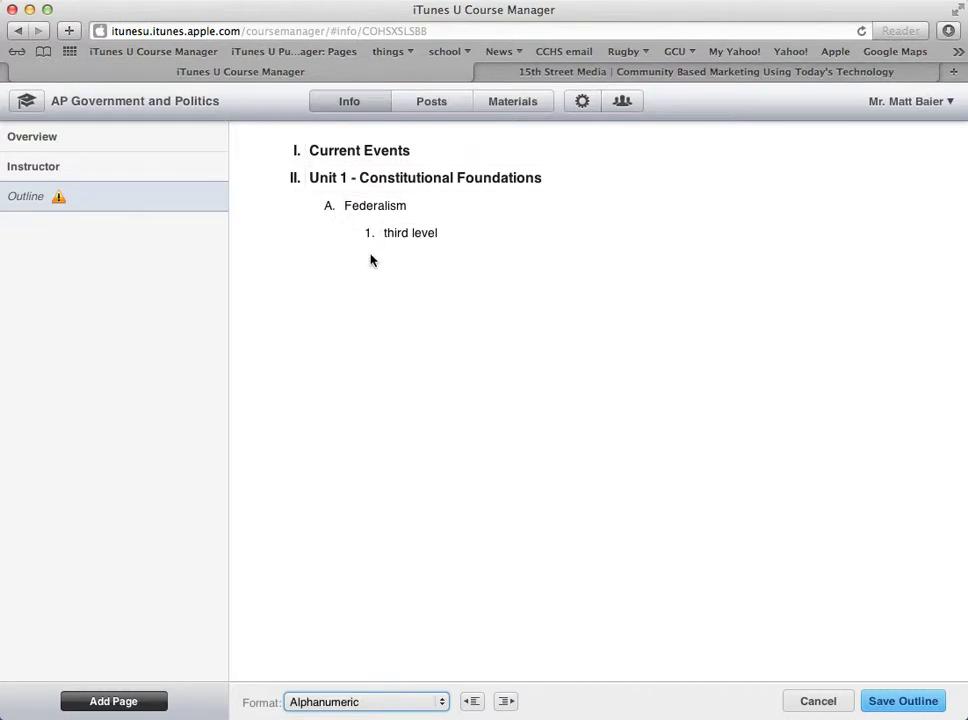
left_click(441, 701)
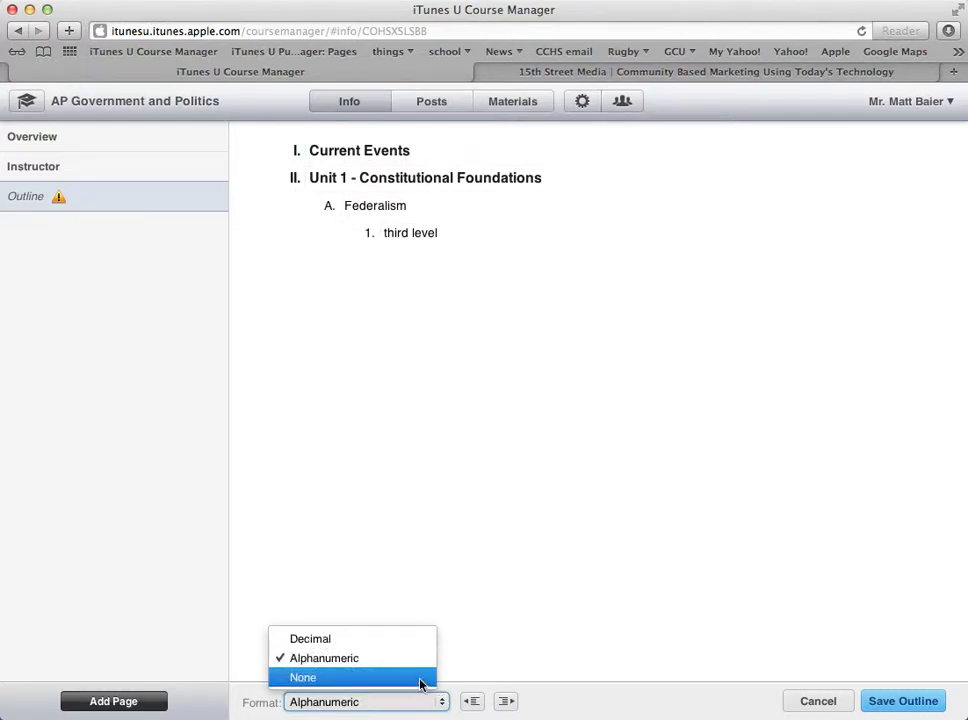
left_click(419, 677)
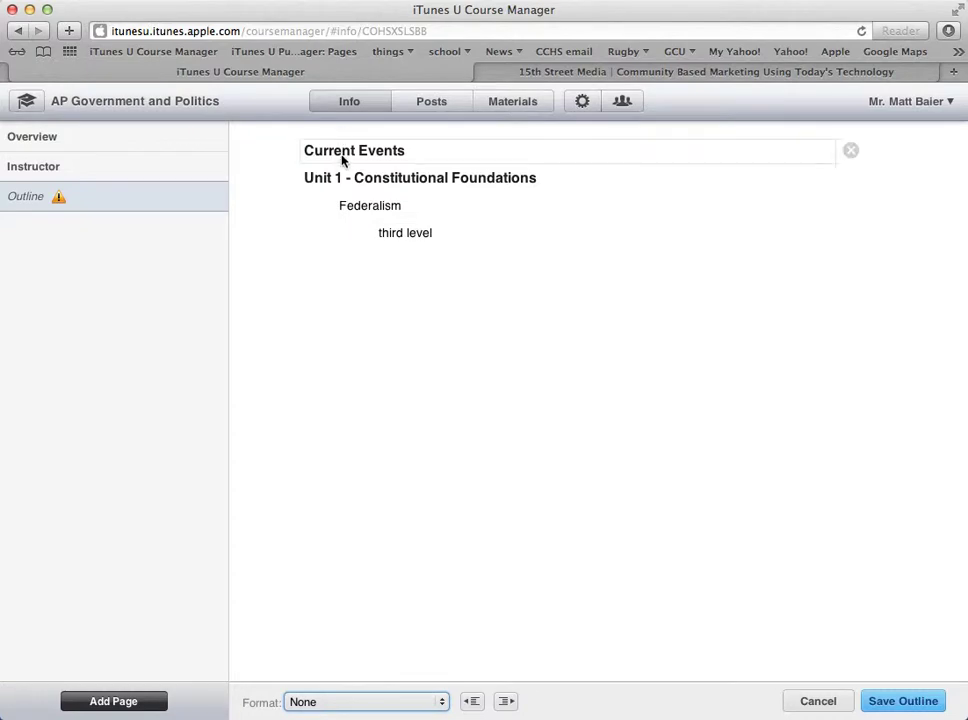
left_click(408, 702)
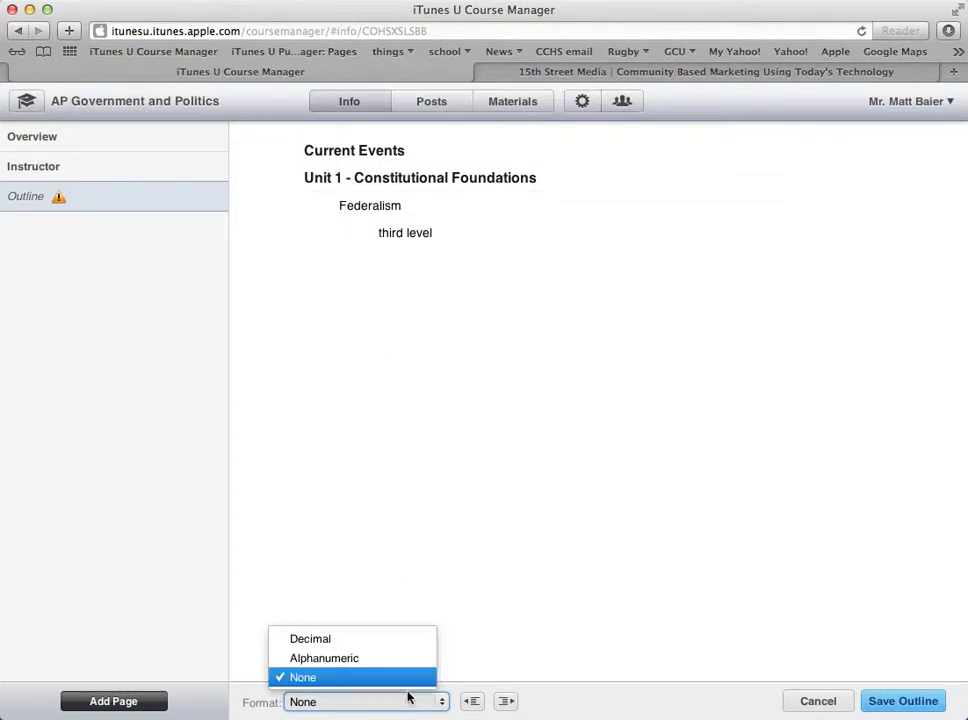
left_click(399, 640)
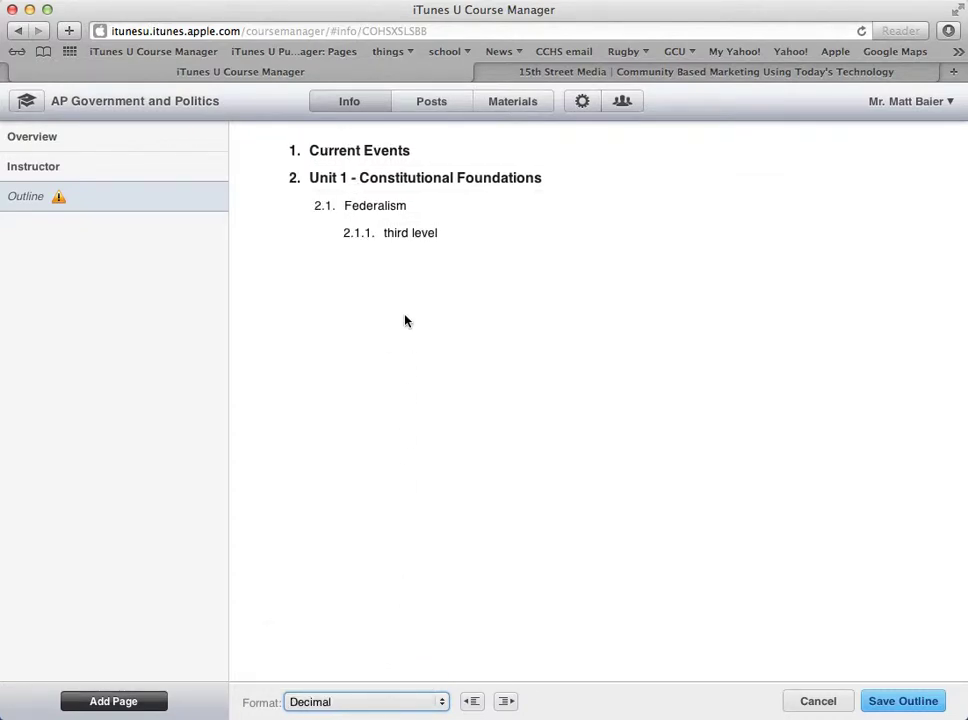
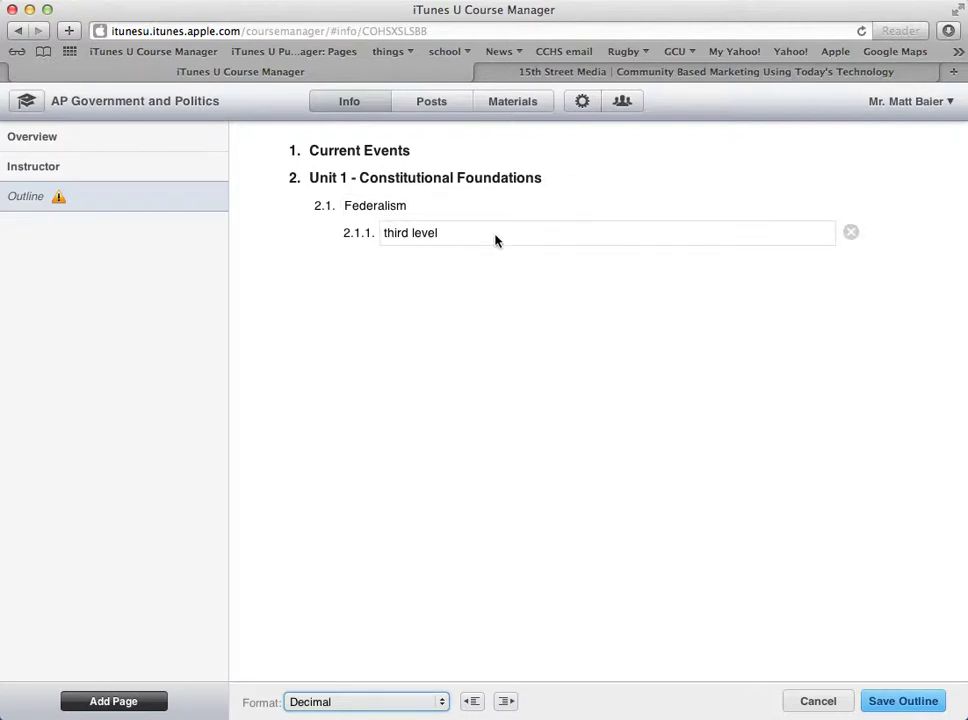
Delete the third-level, "Federalism" and "Unit 1" entries and clear the "Current Events" text to empty the outline
left_click(850, 234)
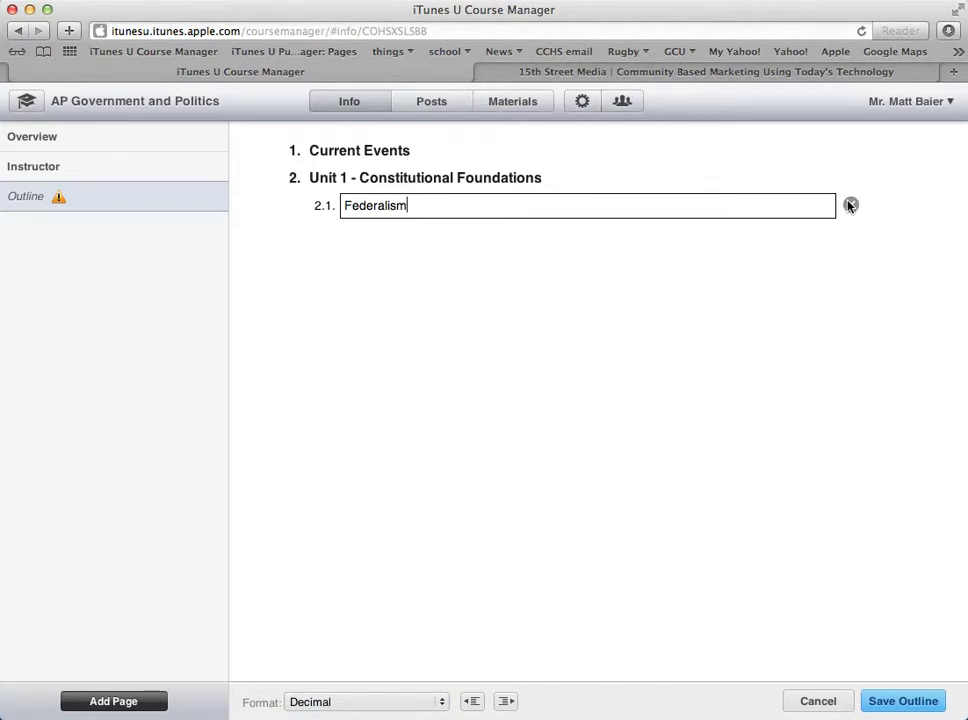
left_click(850, 205)
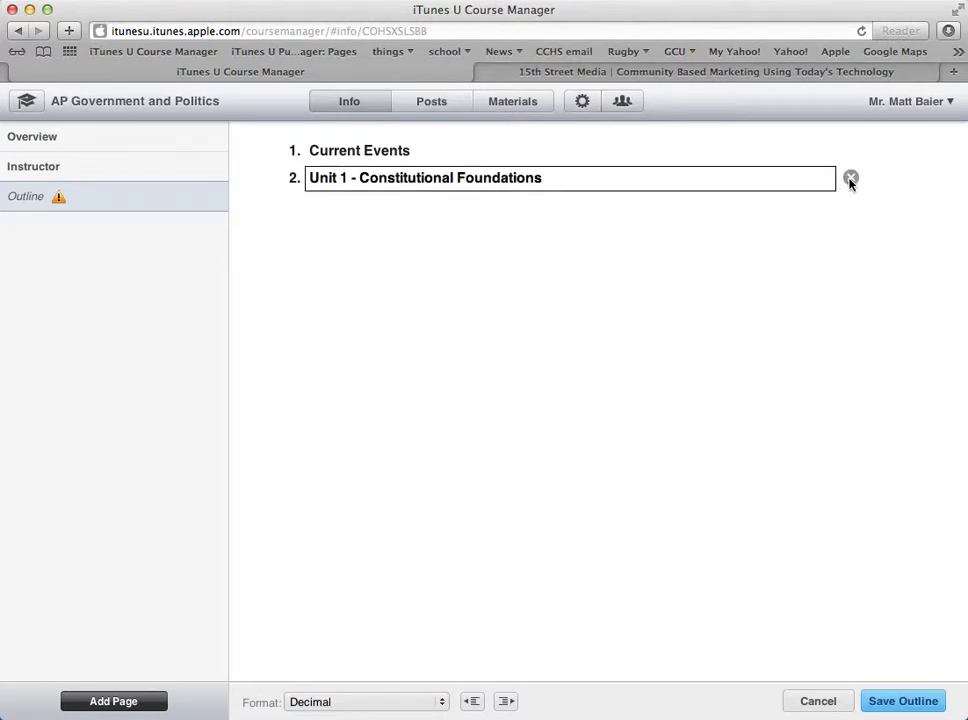
left_click(850, 178)
left_click_drag(426, 150, 279, 150)
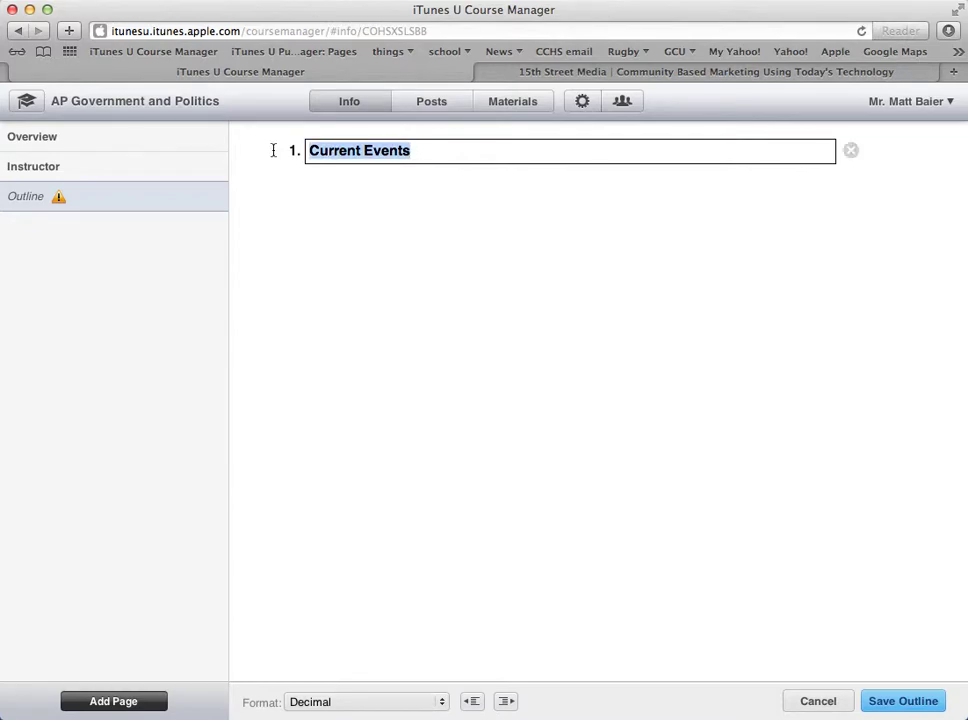
key("BackSpace")
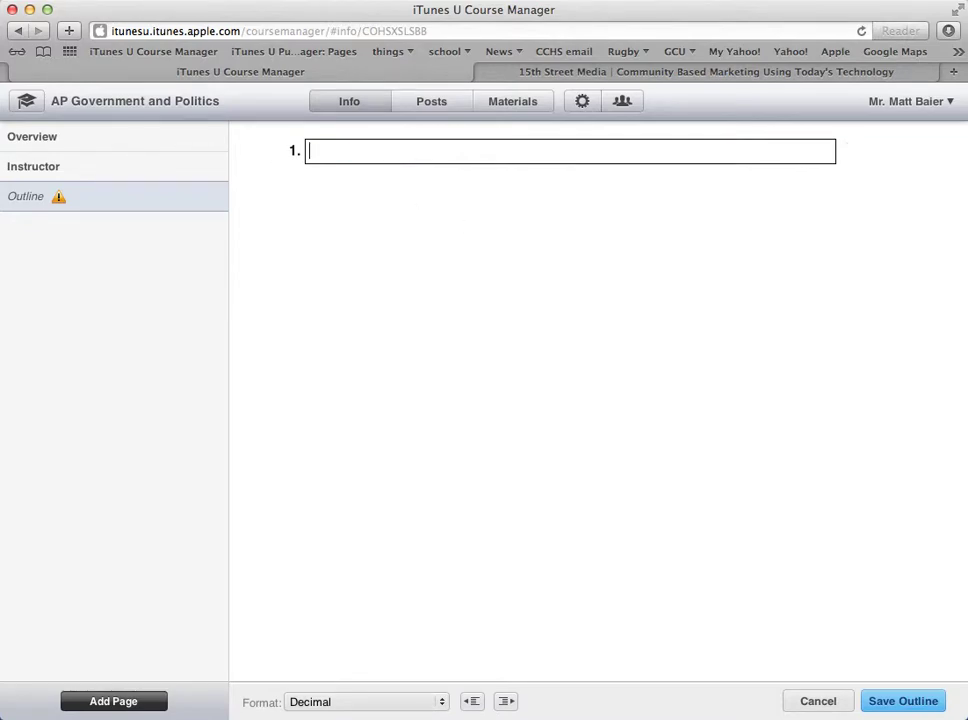
Copy the complete course outline from Document2 in Word and paste it into the empty first outline entry in Course Manager
left_click_drag(967, 90, 658, 65)
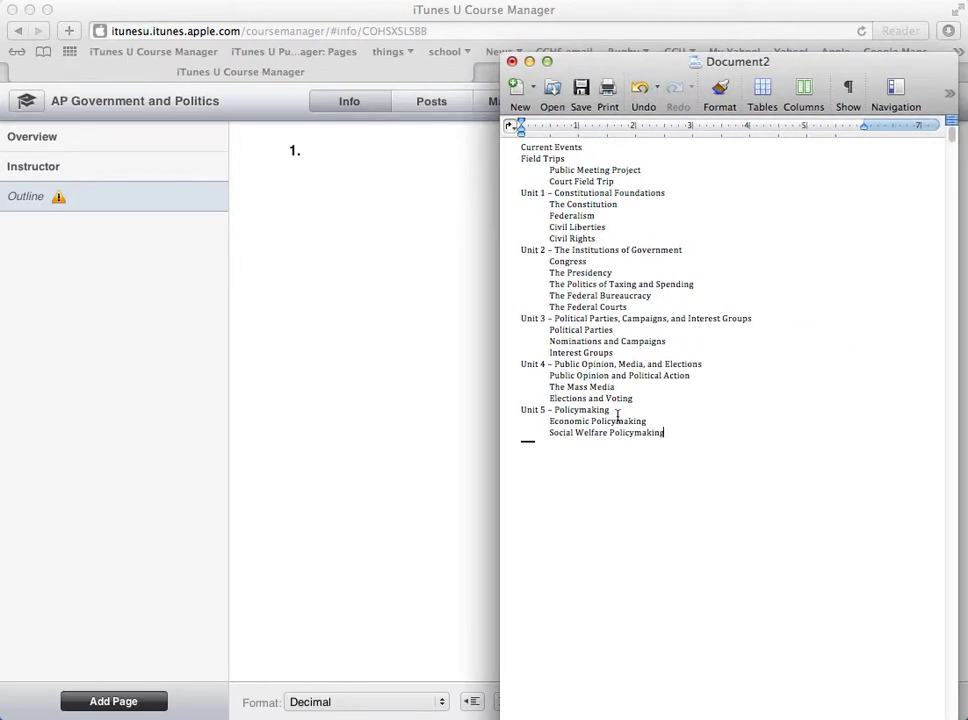
left_click_drag(667, 431, 508, 140)
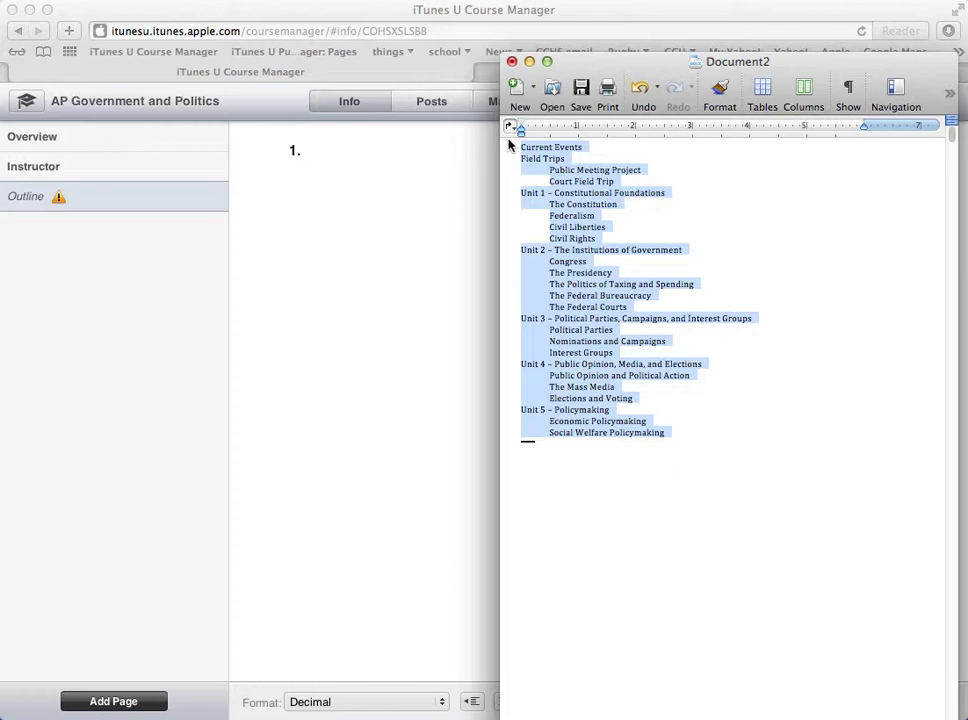
left_click(463, 55)
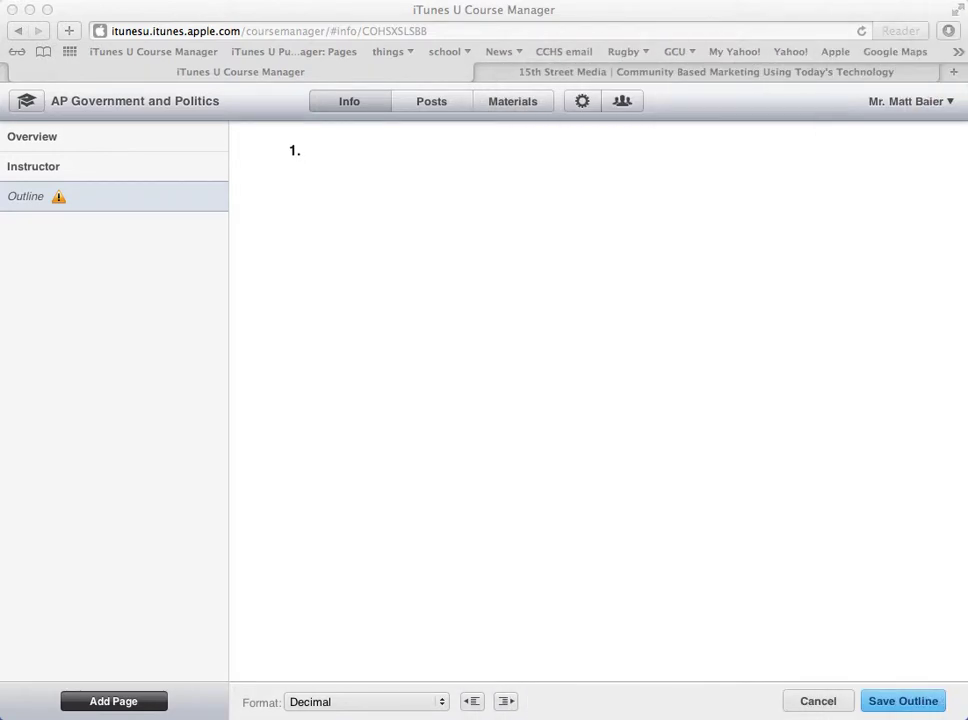
left_click(465, 309)
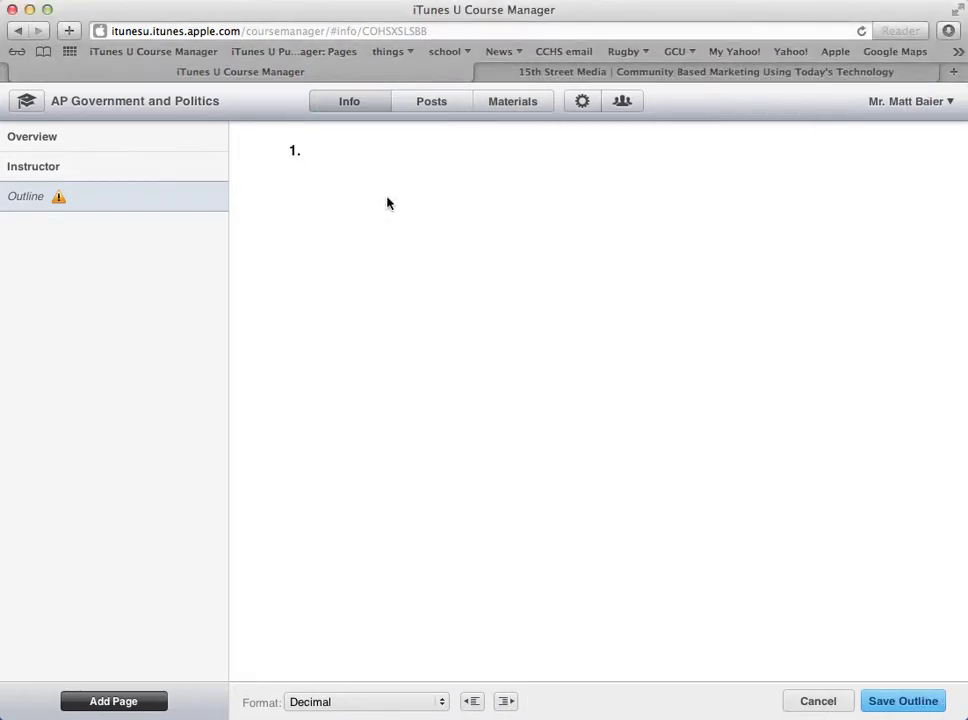
left_click(359, 151)
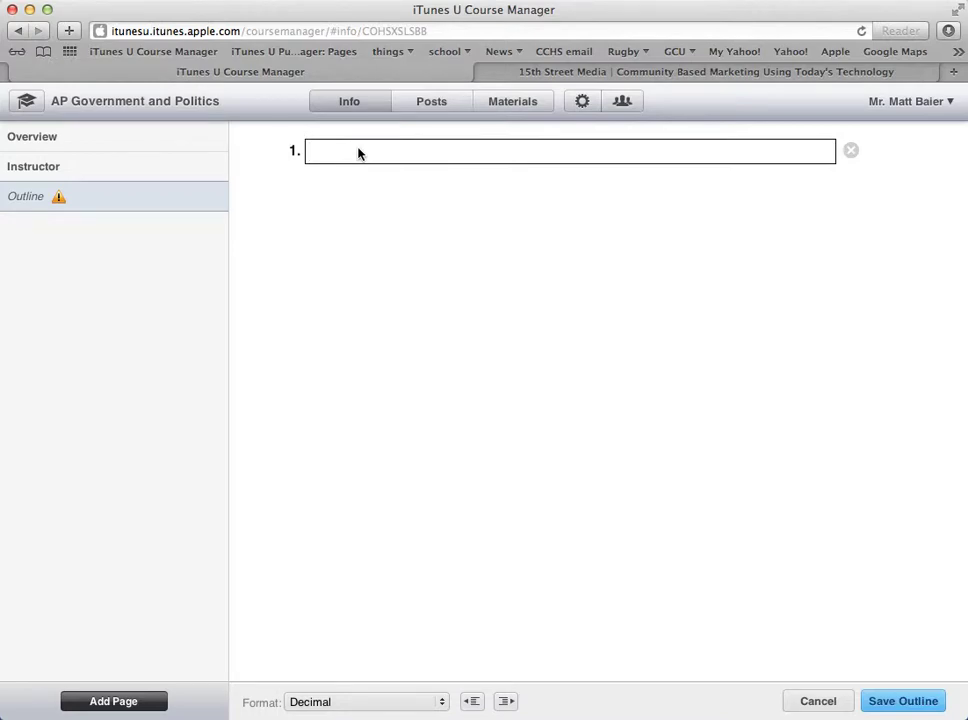
key("super+v")
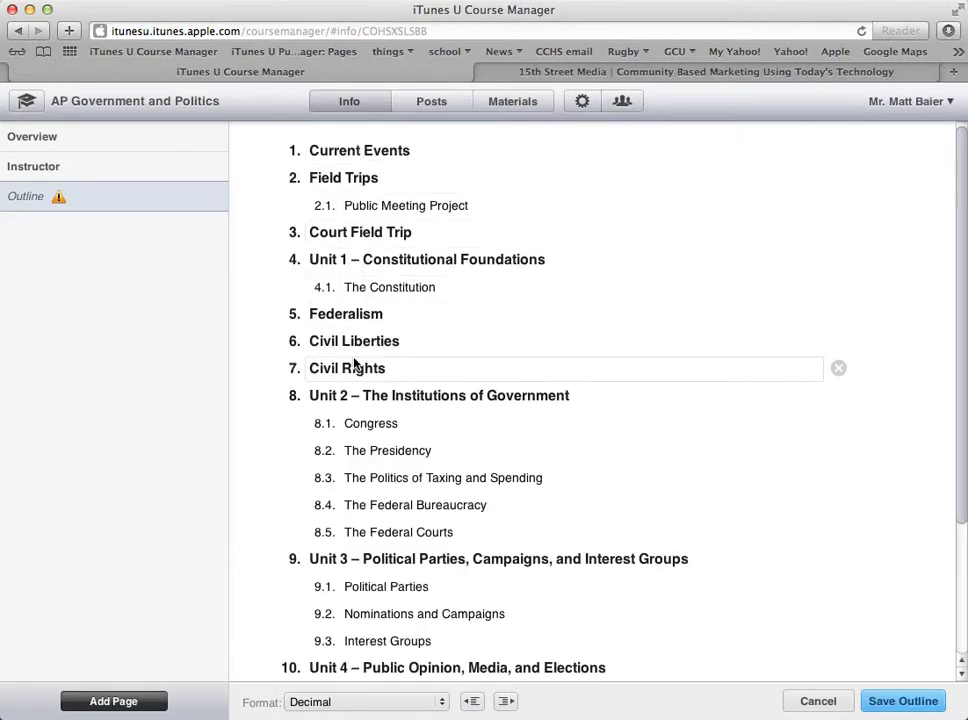
Indent "Federalism", "Civil Liberties" and "Civil Rights" as sub-items of "Unit 1 – Constitutional Foundations"
left_click(317, 315)
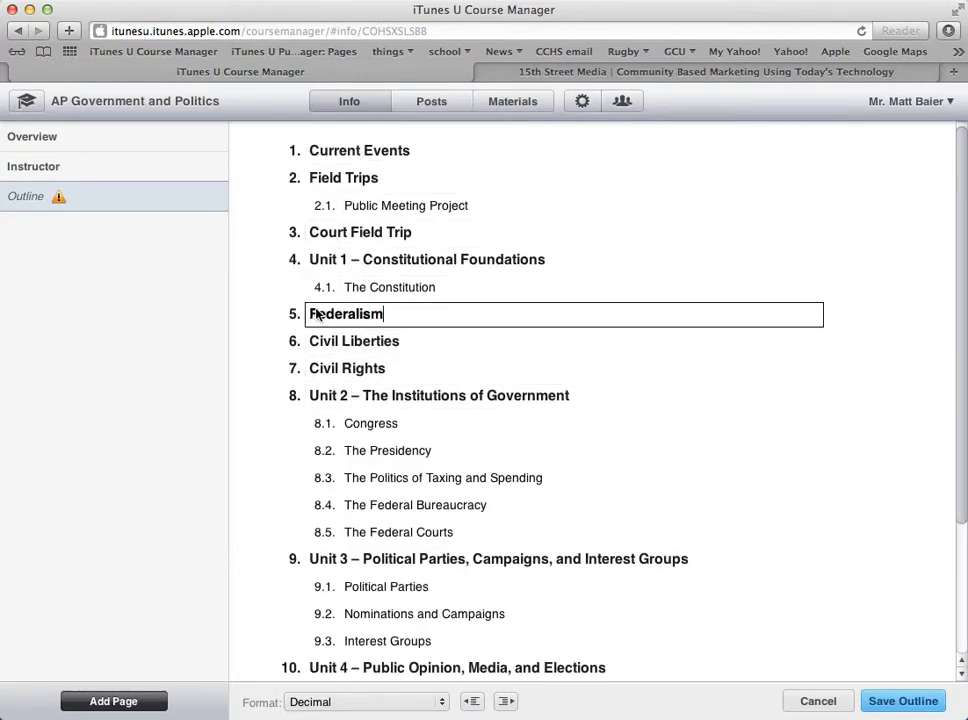
left_click(505, 700)
left_click(397, 343)
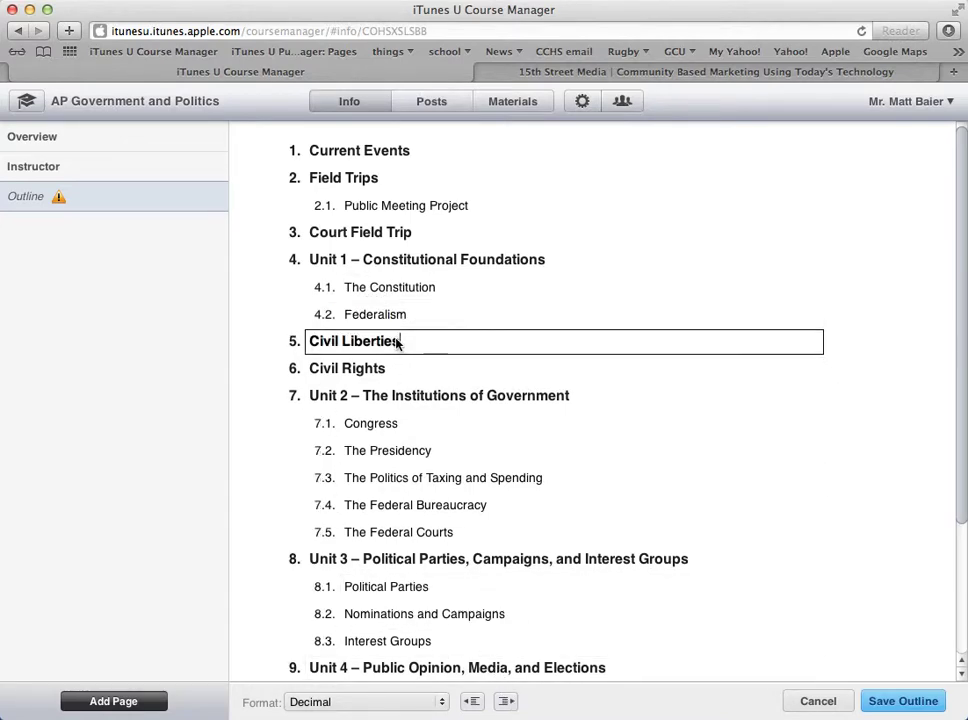
left_click(505, 700)
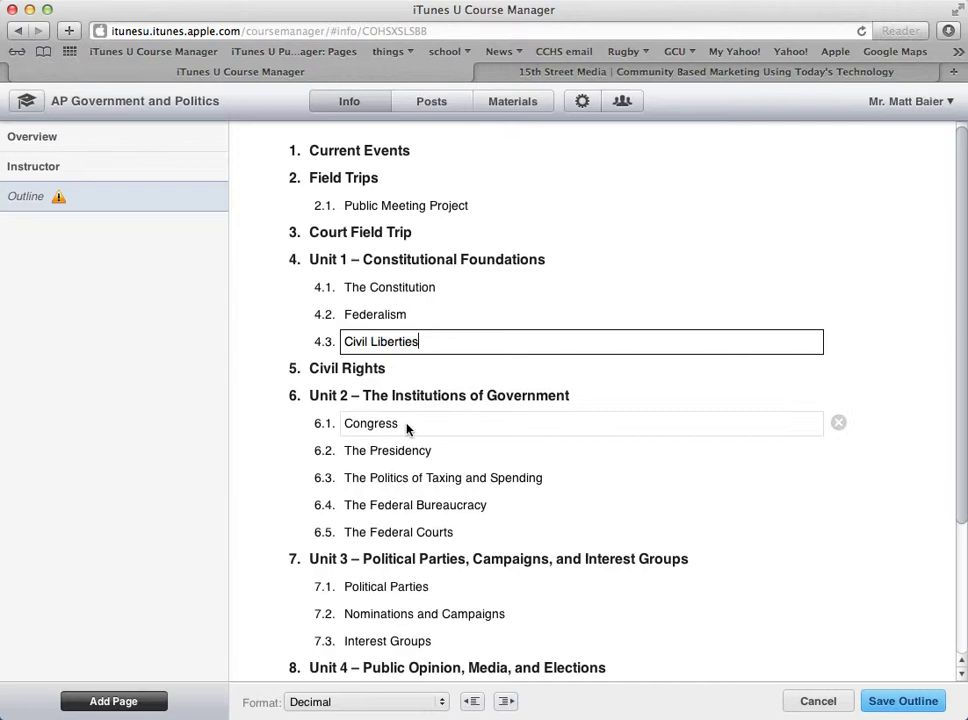
left_click(402, 369)
left_click(505, 702)
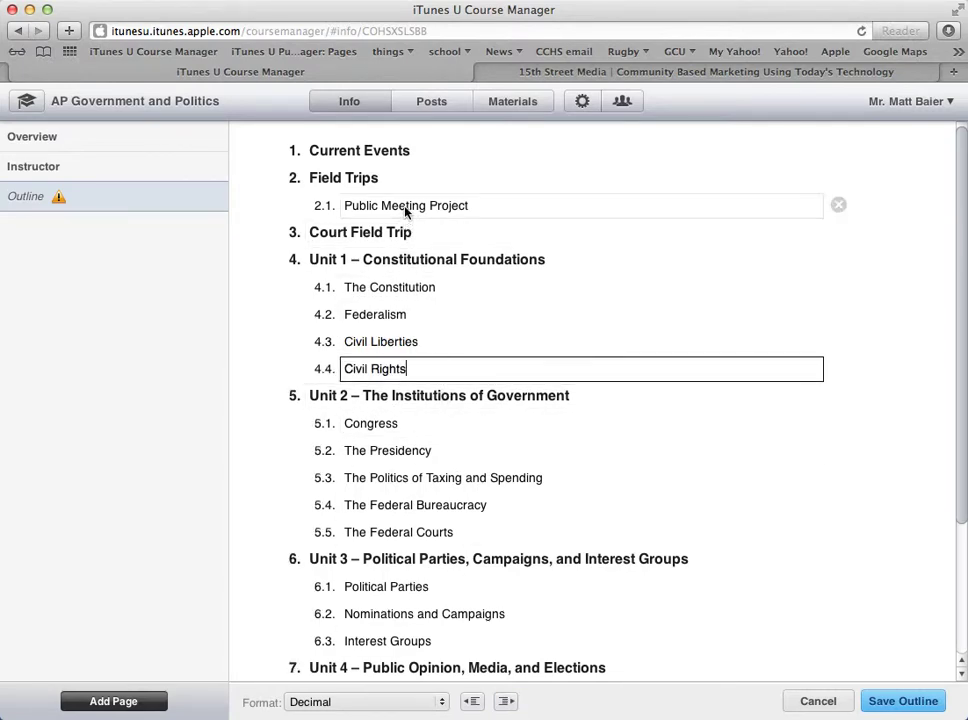
Indent "Court Field Trip" as a sub-item of "Field Trips", check the whole outline and save it
left_click(320, 232)
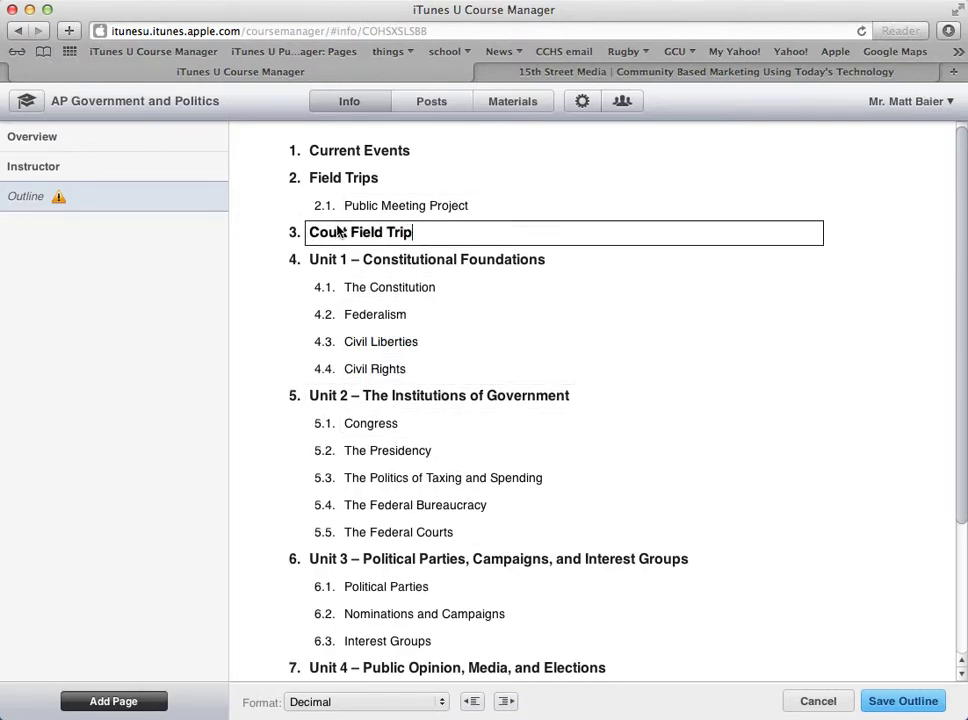
left_click(506, 701)
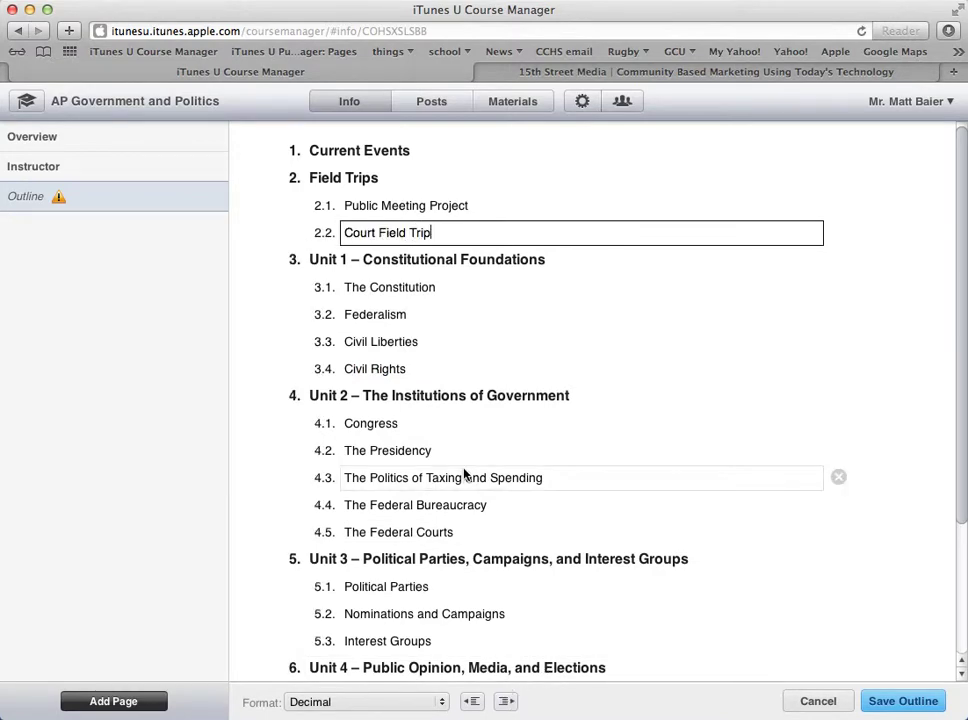
scroll(464, 474, "down", 5)
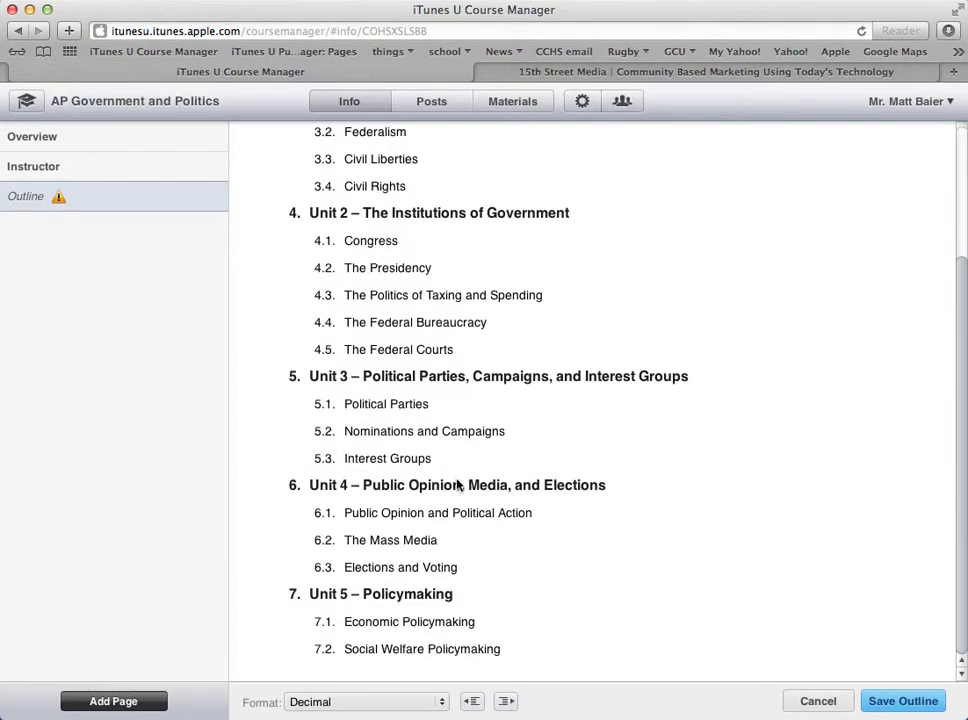
scroll(396, 279, "up", 5)
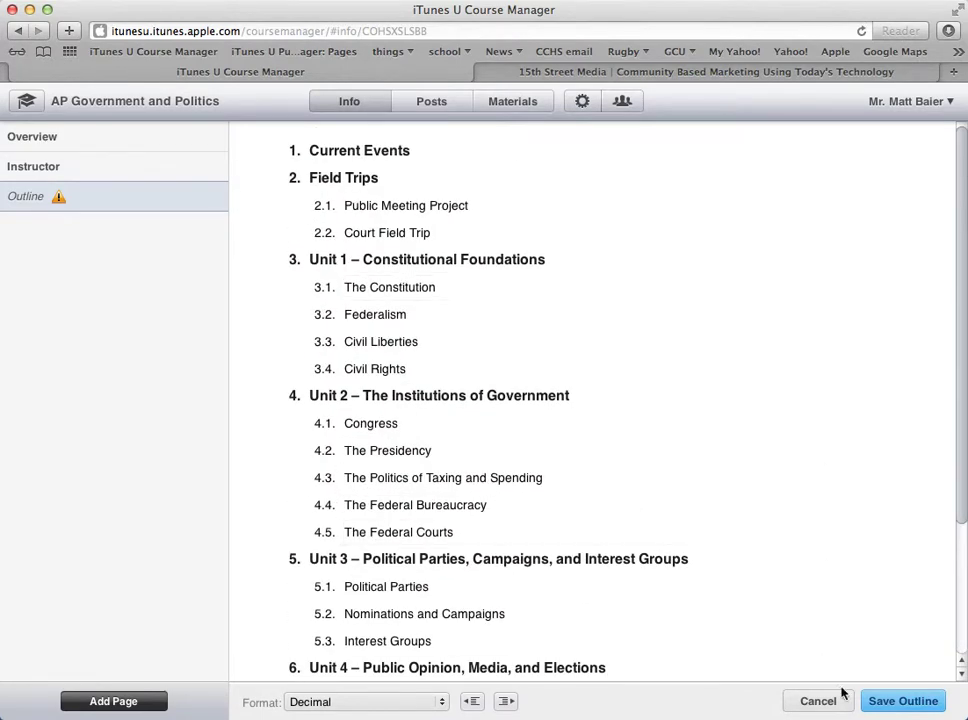
left_click(893, 702)
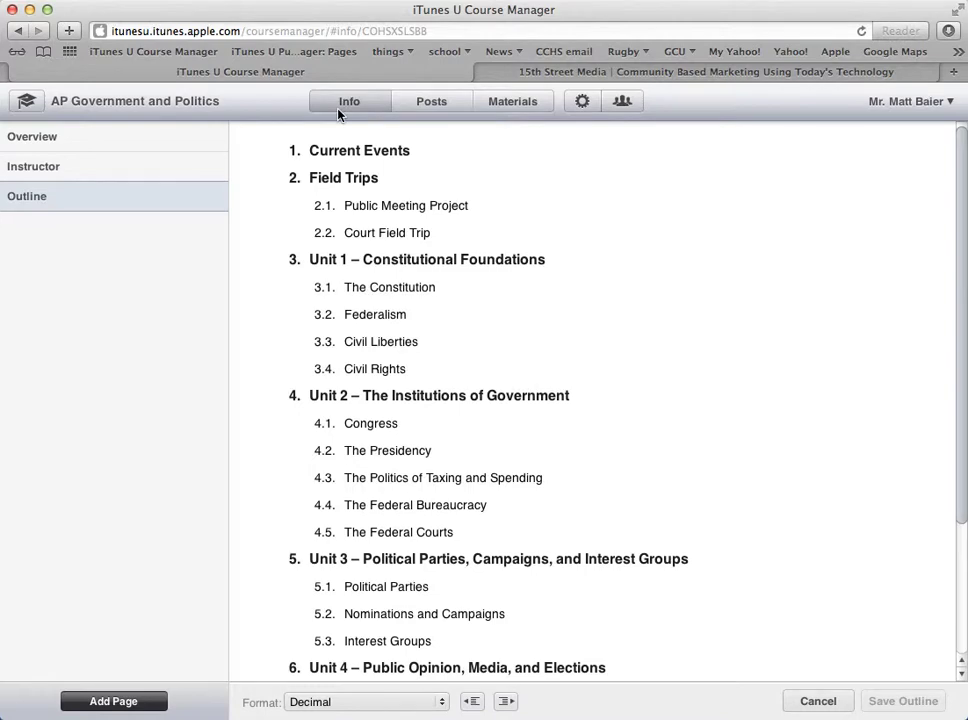
Add a new page to the course info and title it "Syllabus"
left_click(100, 702)
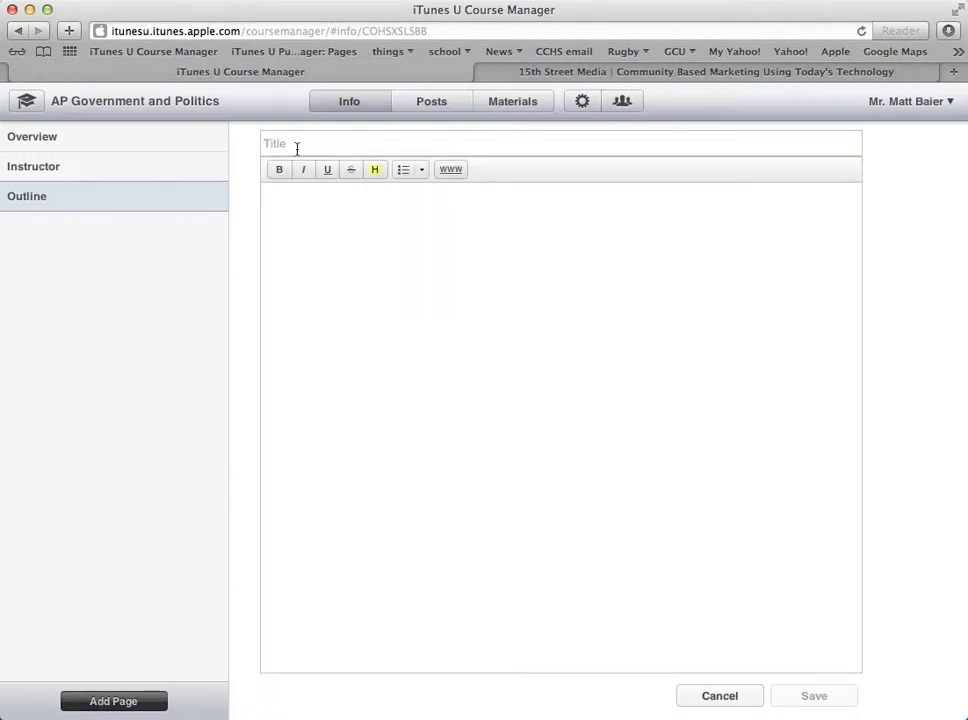
left_click(297, 146)
type("Syllabus")
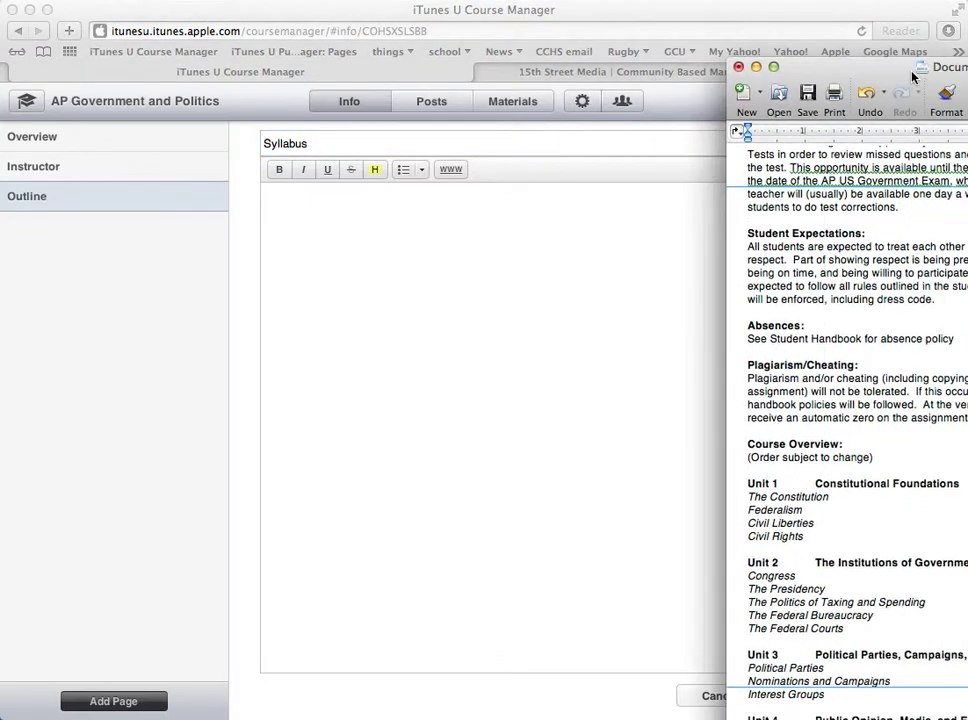
Copy the entire syllabus text from Document3 in Word and paste it into the body of the Syllabus page in Course Manager
scroll(472, 296, "up", 6)
scroll(467, 296, "up", 10)
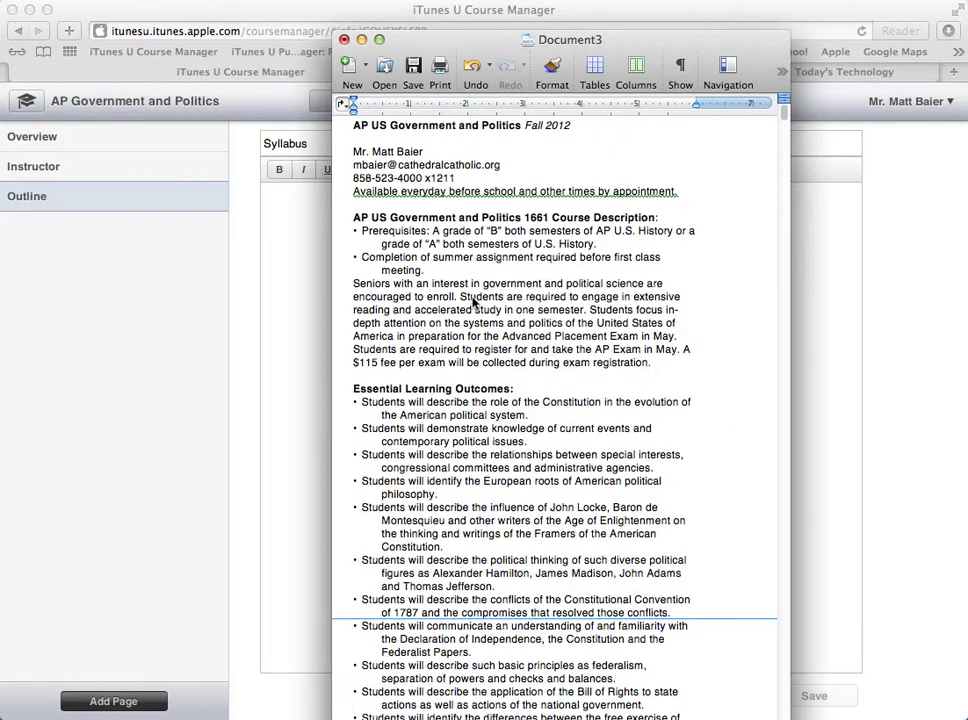
key("super+a")
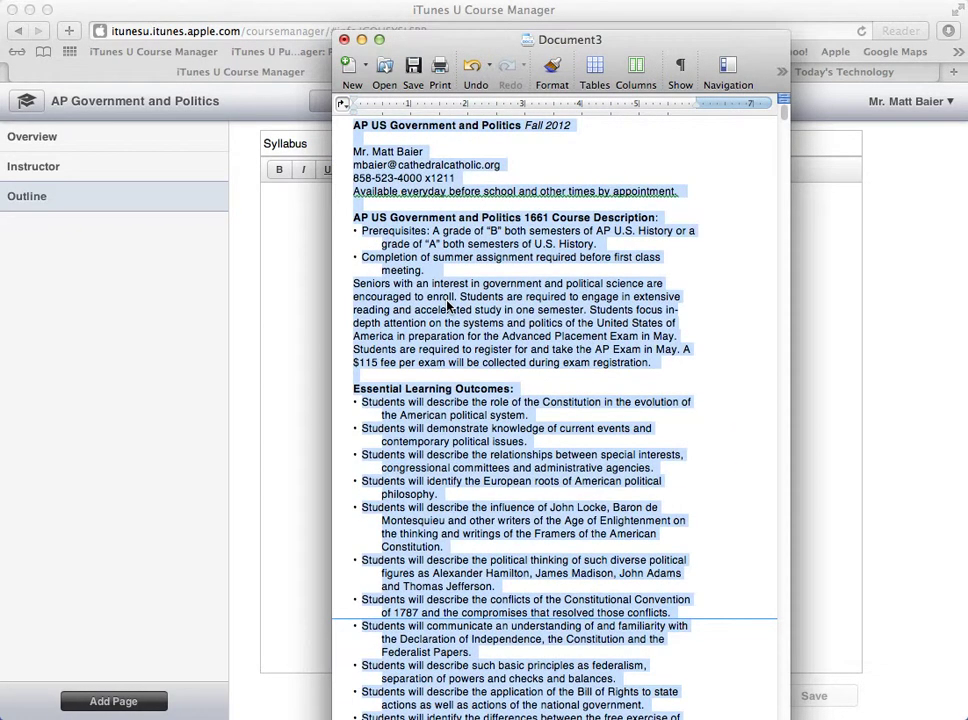
left_click_drag(508, 43, 697, 33)
key("super+Tab")
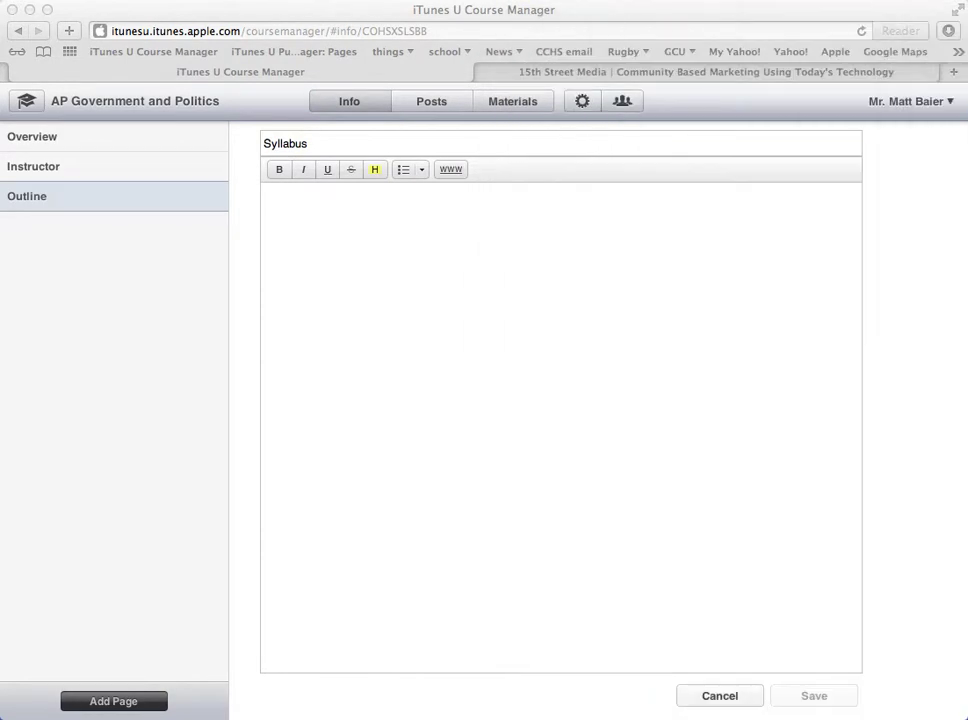
left_click(473, 293)
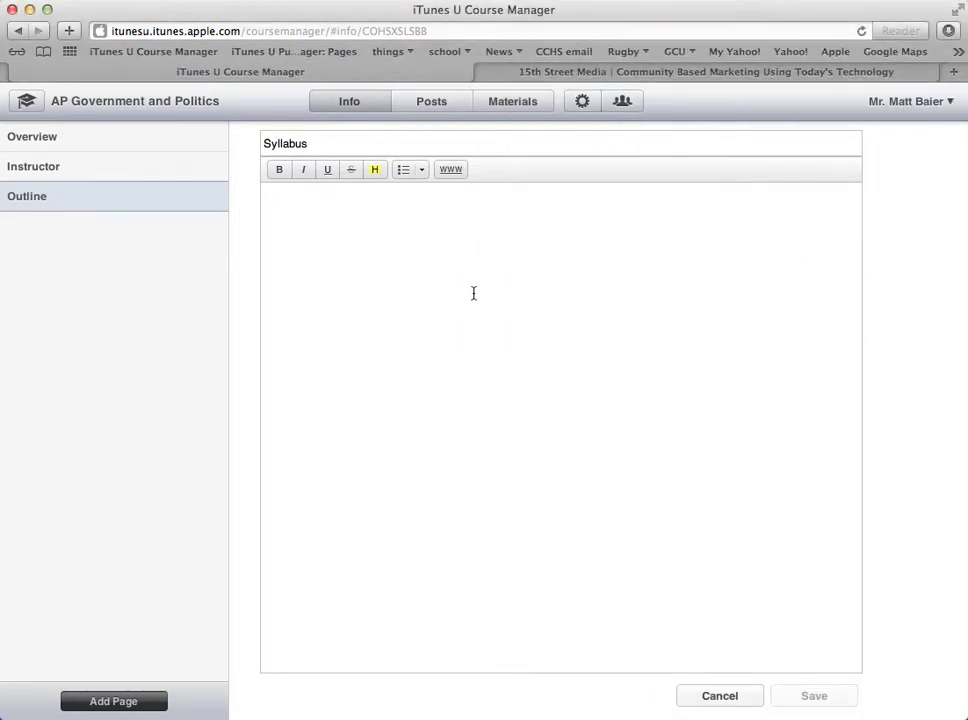
key("super+v")
scroll(372, 255, "up", 15)
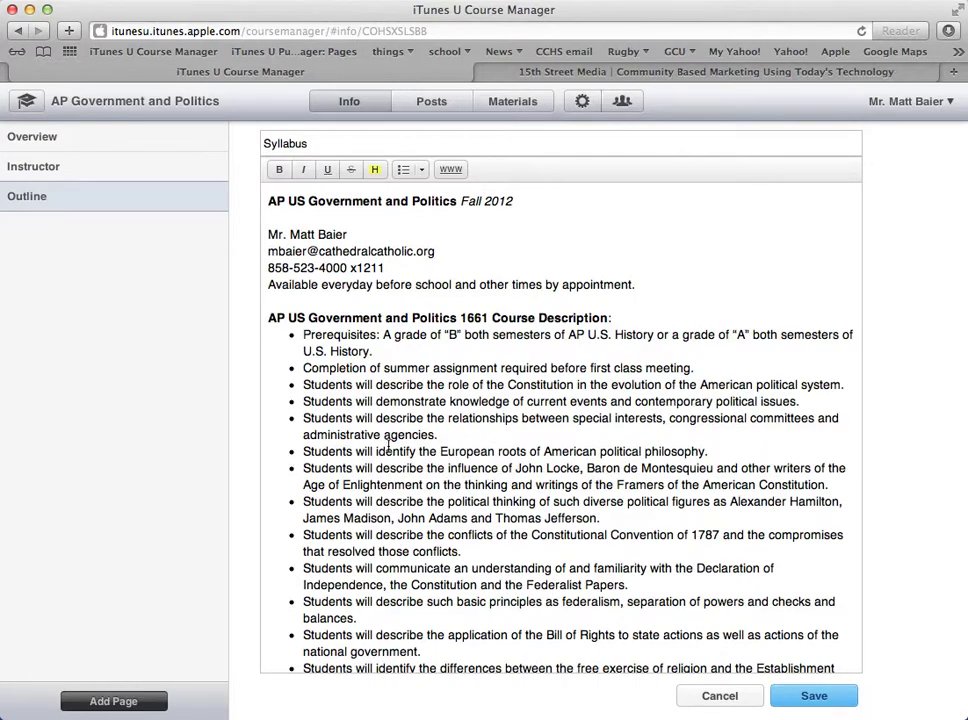
Highlight the sentences about AP Exam registration and the $115 exam fee in yellow, look over the syllabus and save the page
scroll(388, 446, "down", 3)
scroll(388, 446, "down", 14)
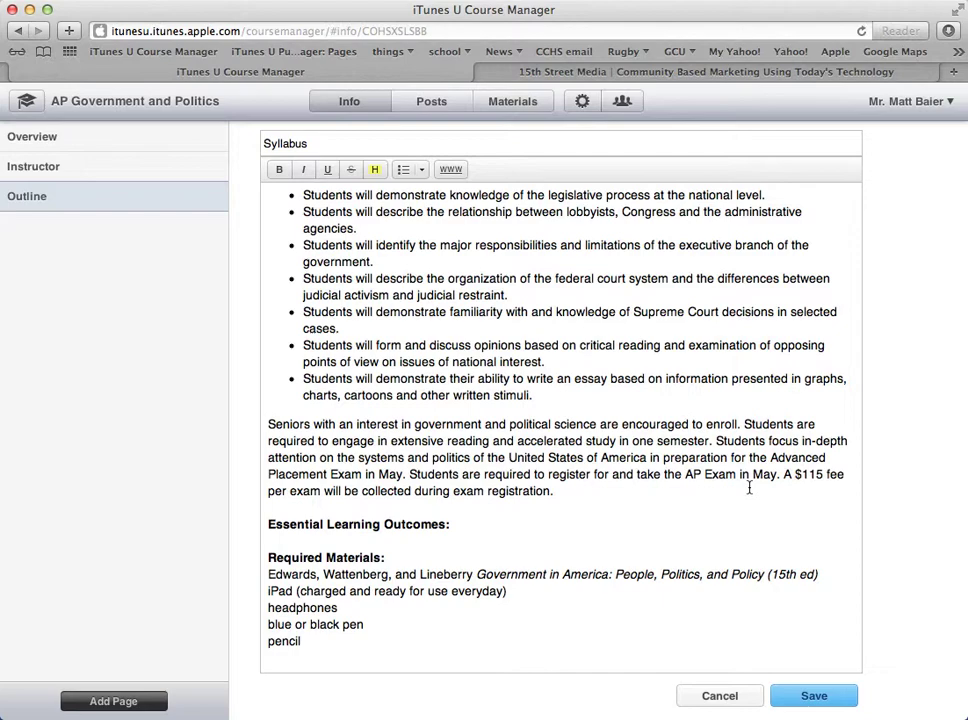
left_click_drag(411, 474, 553, 491)
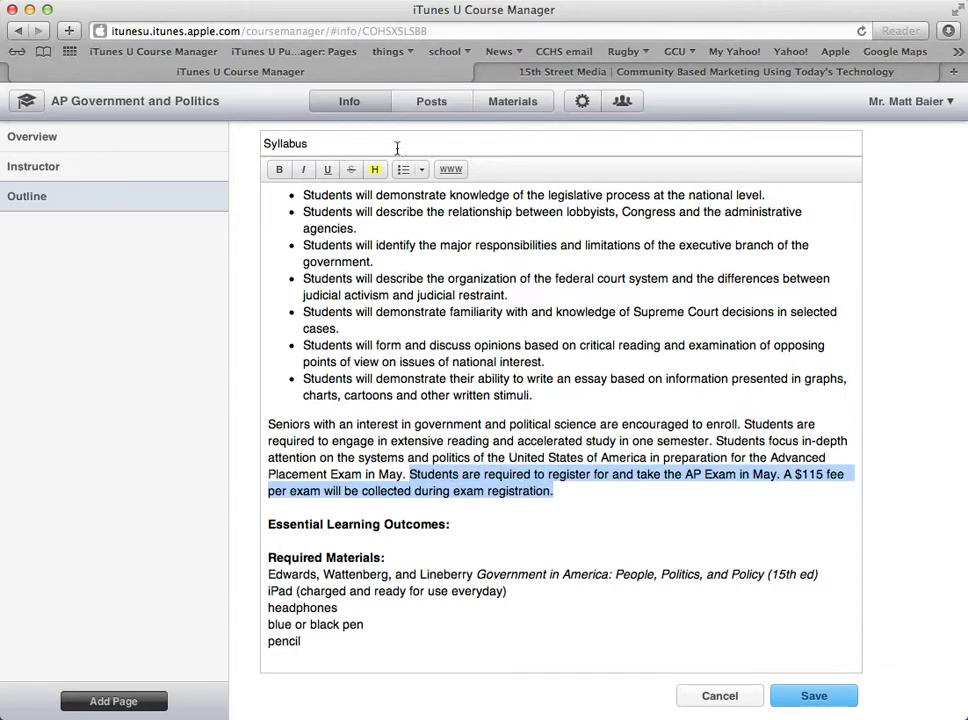
left_click(374, 170)
left_click(438, 324)
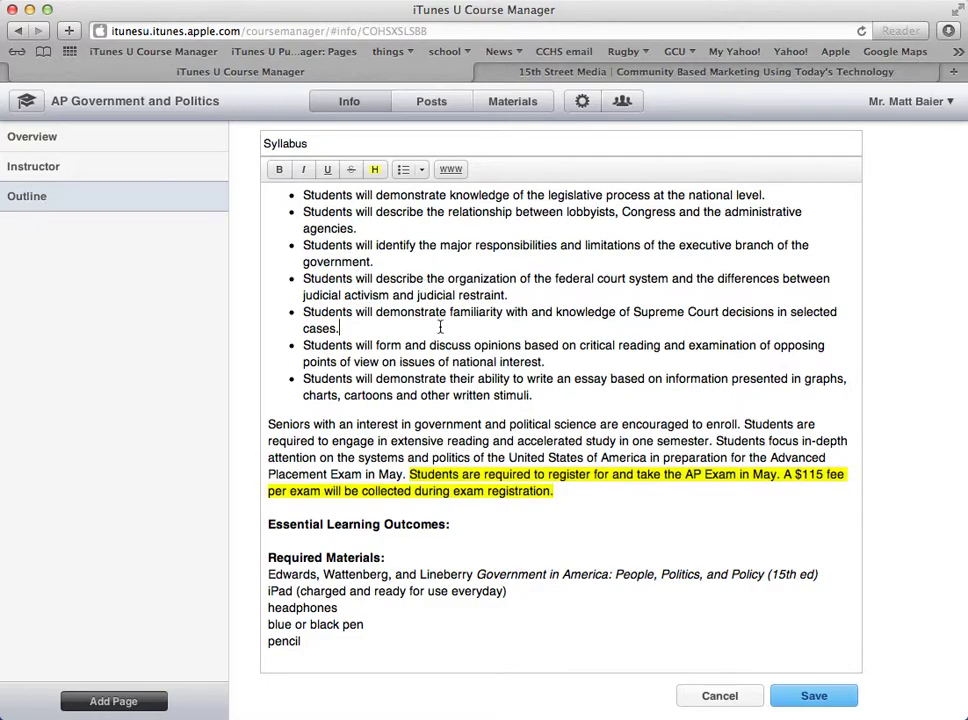
scroll(457, 414, "down", 5)
scroll(457, 414, "up", 10)
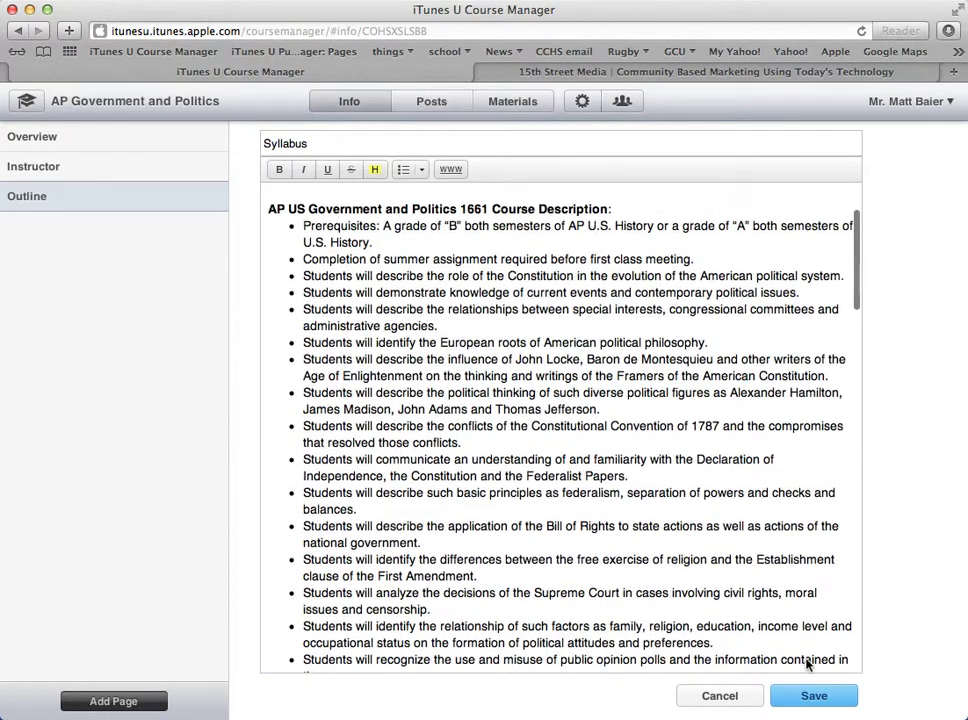
left_click(813, 697)
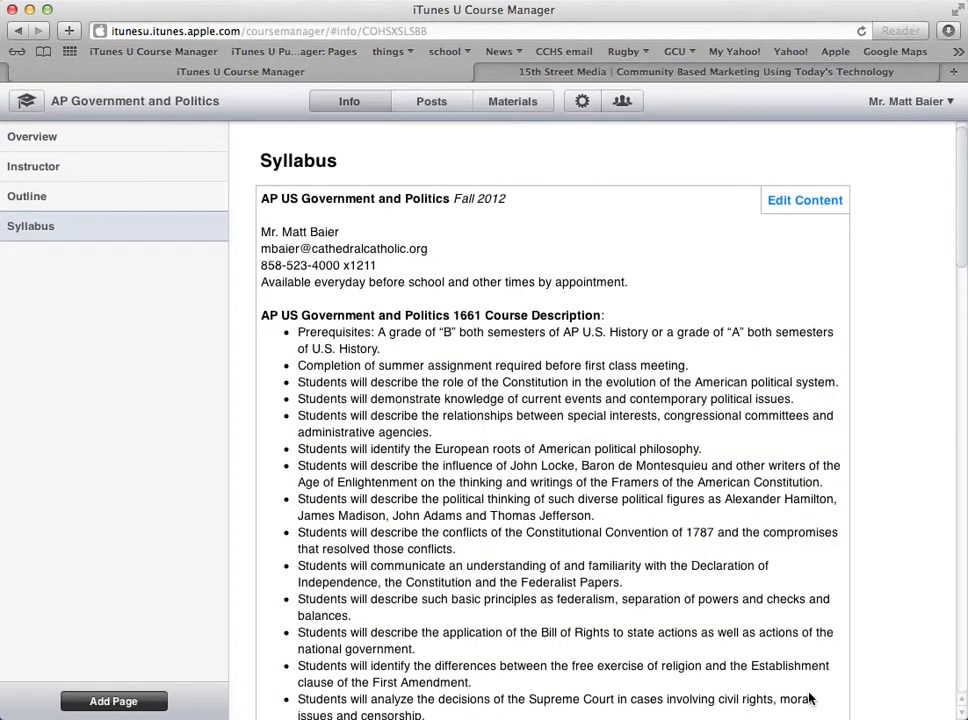
Add another info page and paste into its body the full quiz, test and final exam schedule copied from Document4 in Word
left_click(93, 701)
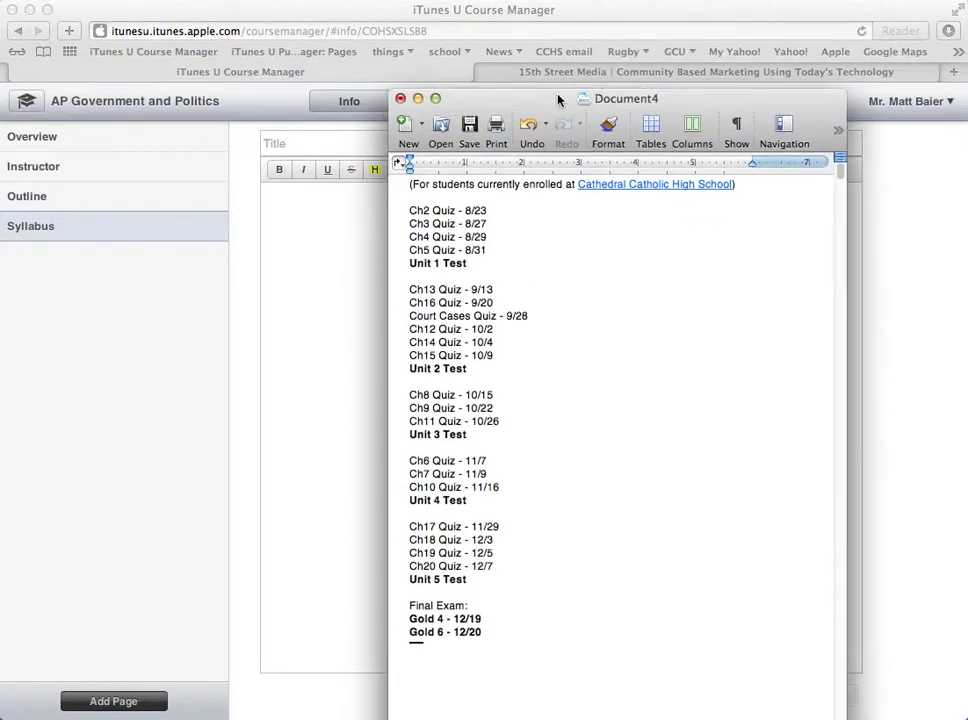
left_click_drag(493, 609, 405, 138)
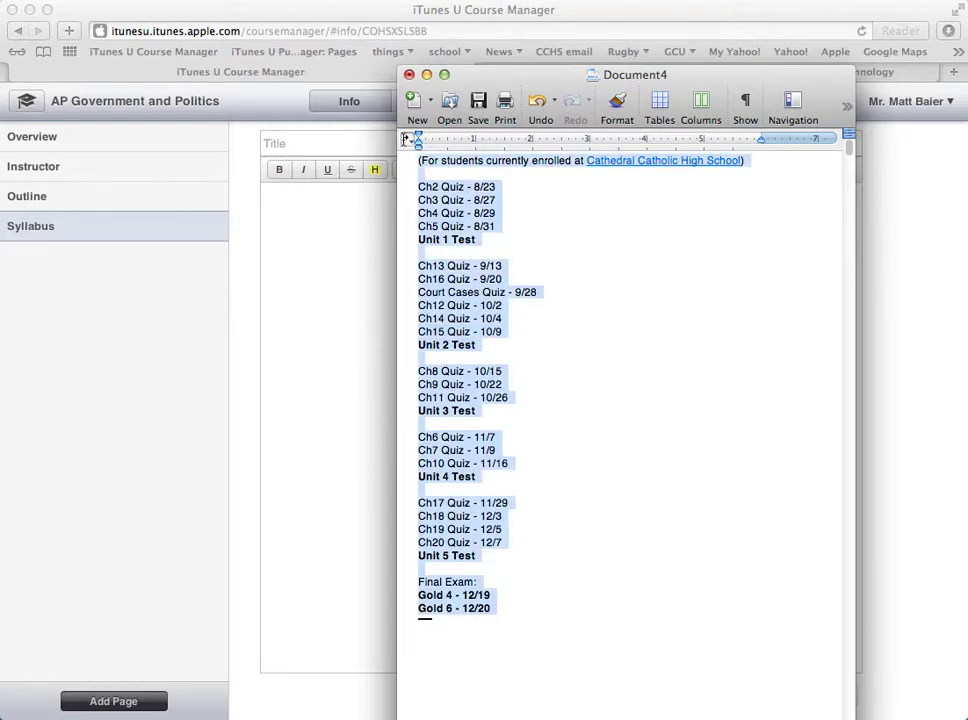
left_click_drag(461, 82, 573, 80)
key("super+Tab")
left_click(434, 288)
key("super+v")
Title the new page "Assessment Schedule" and save it
left_click(309, 147)
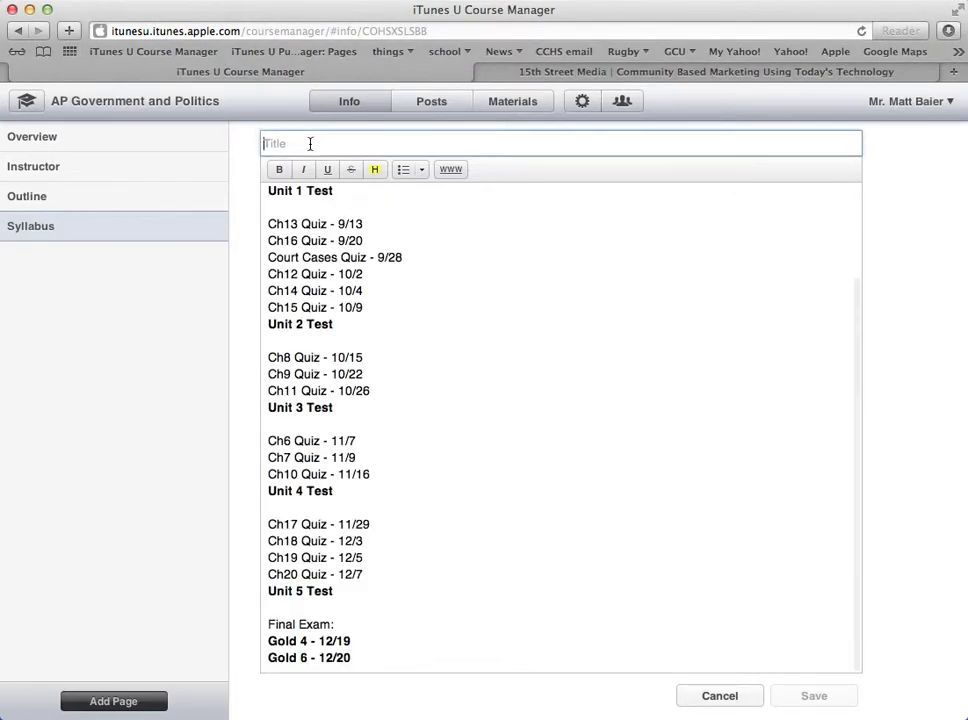
type("Test")
key("BackSpace")
key("BackSpace")
key("BackSpace")
key("BackSpace")
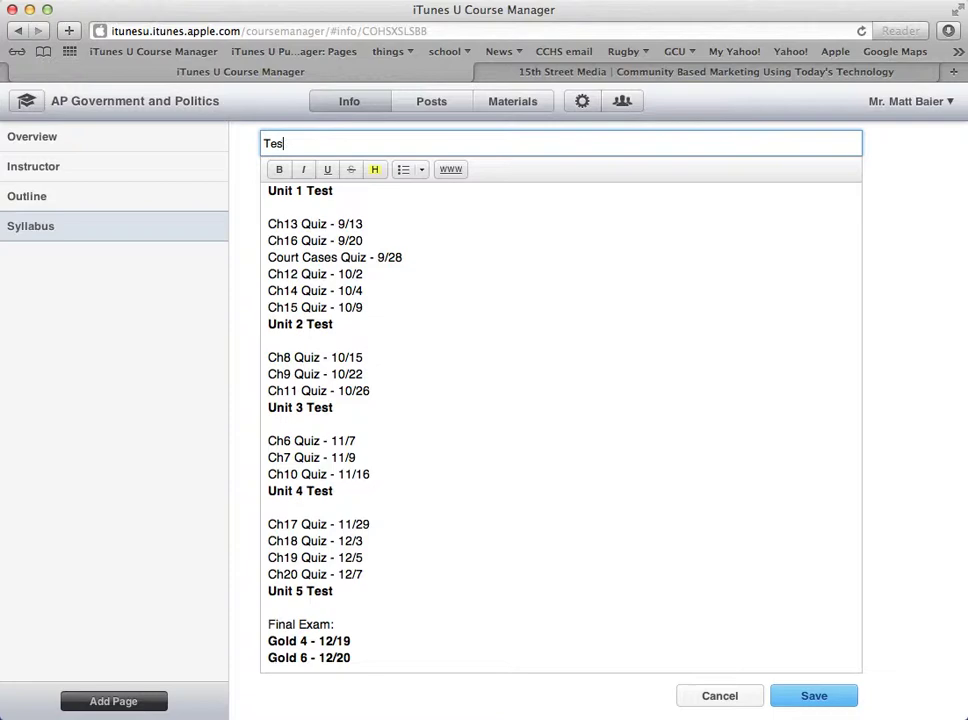
type("Assessment Schedule")
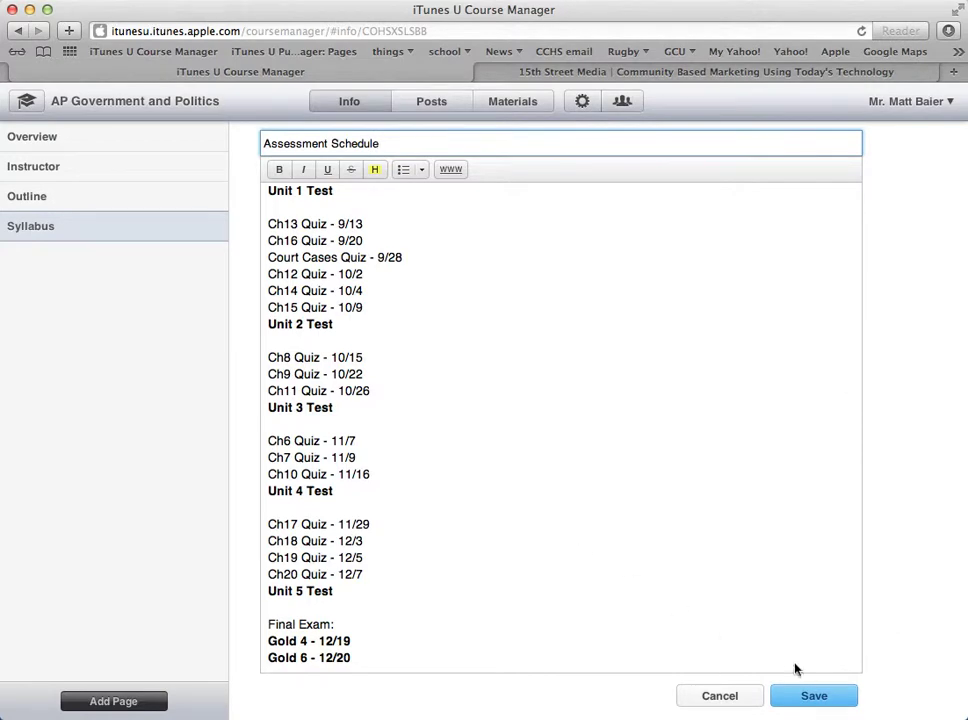
left_click(817, 696)
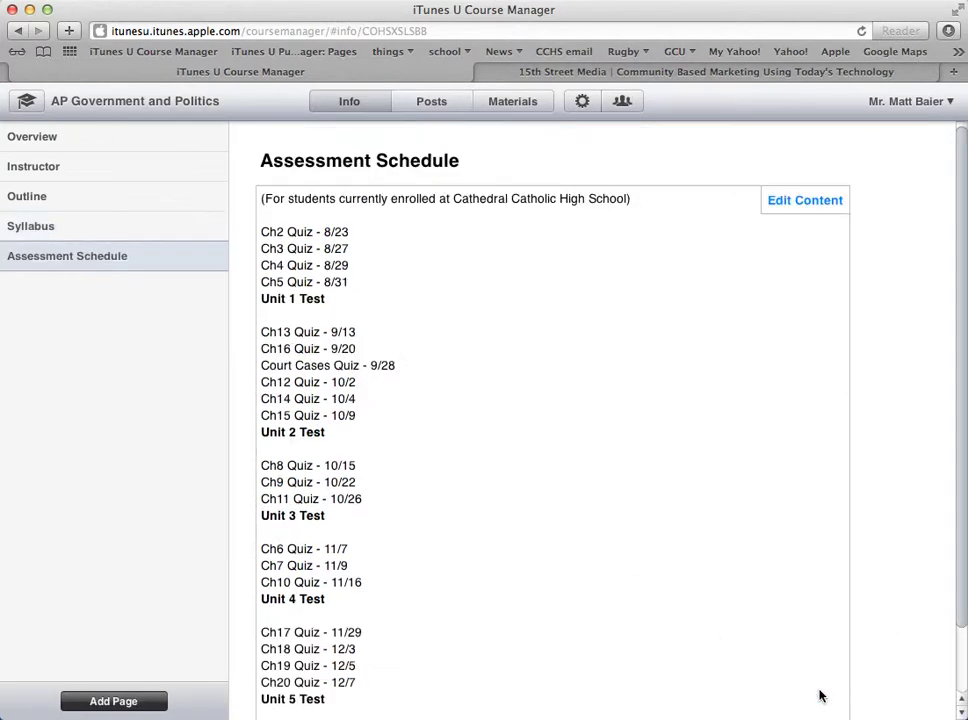